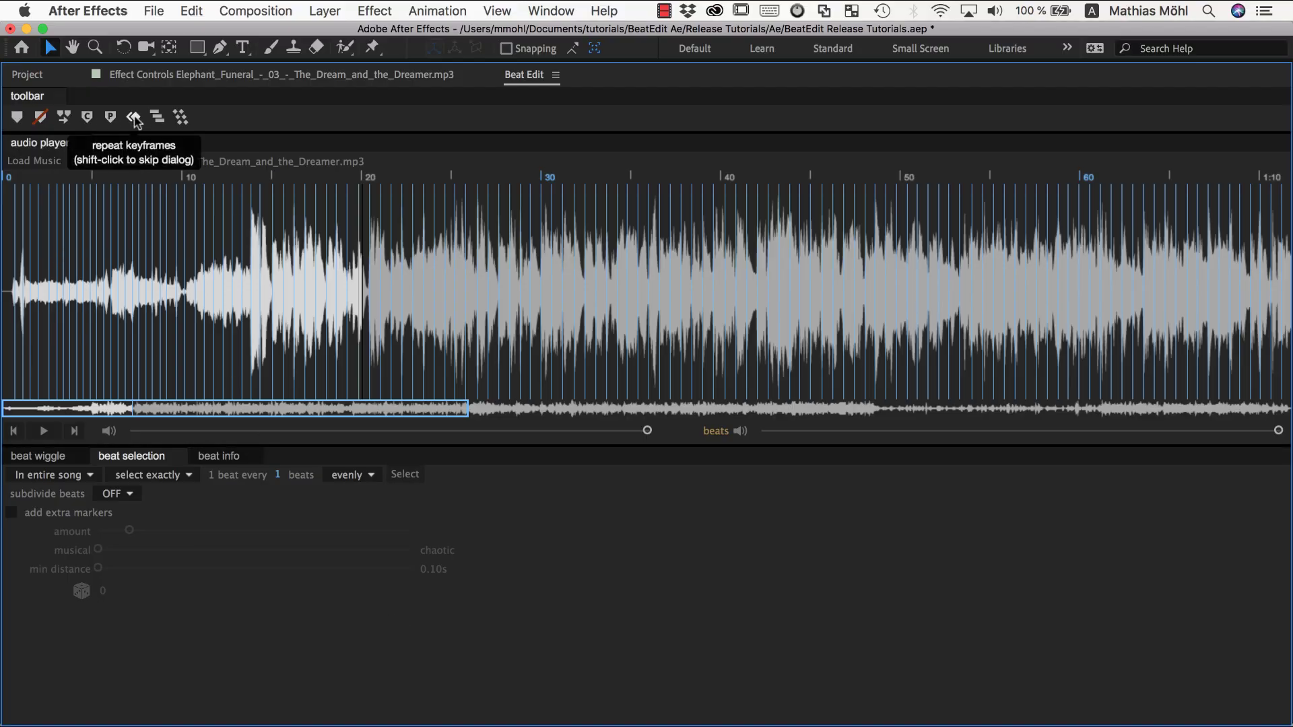
Return to beat selection and play the song from about 25 seconds.
{"action": "left_click", "coordinate": [40, 460]}
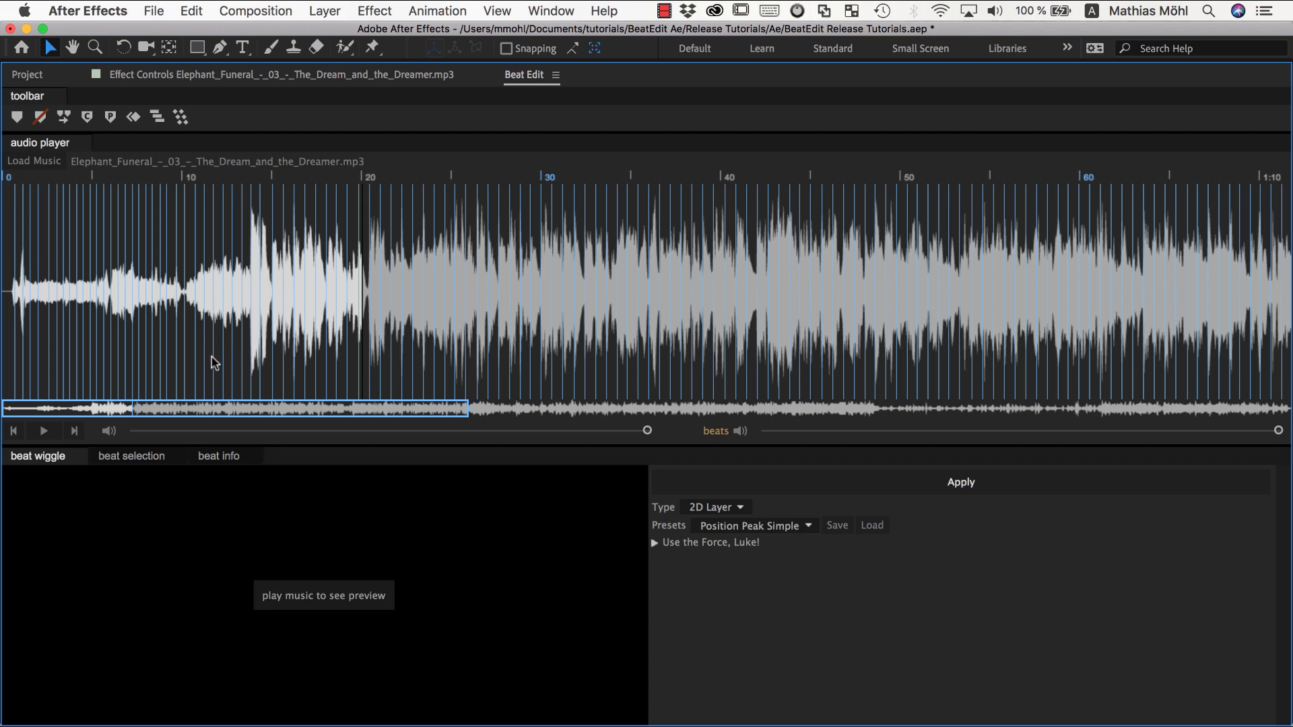
{"action": "left_click", "coordinate": [131, 457]}
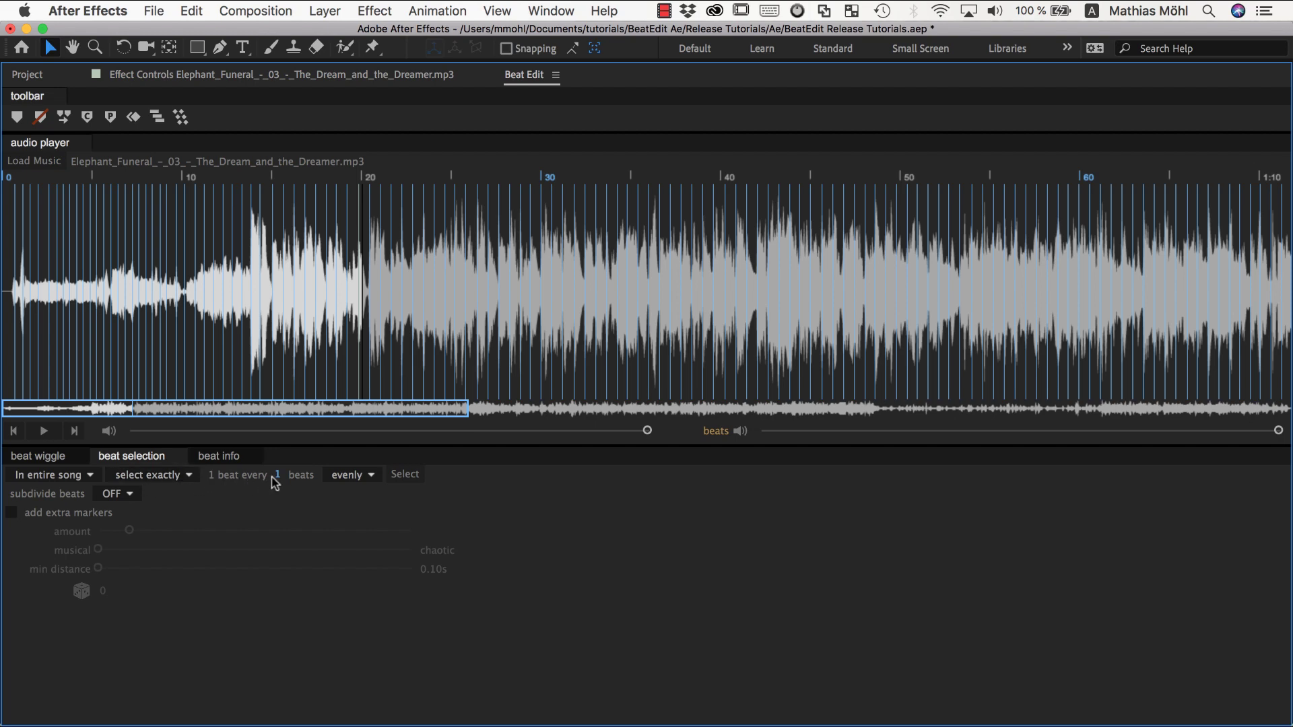
{"action": "left_click", "coordinate": [412, 477]}
{"action": "left_click", "coordinate": [451, 294]}
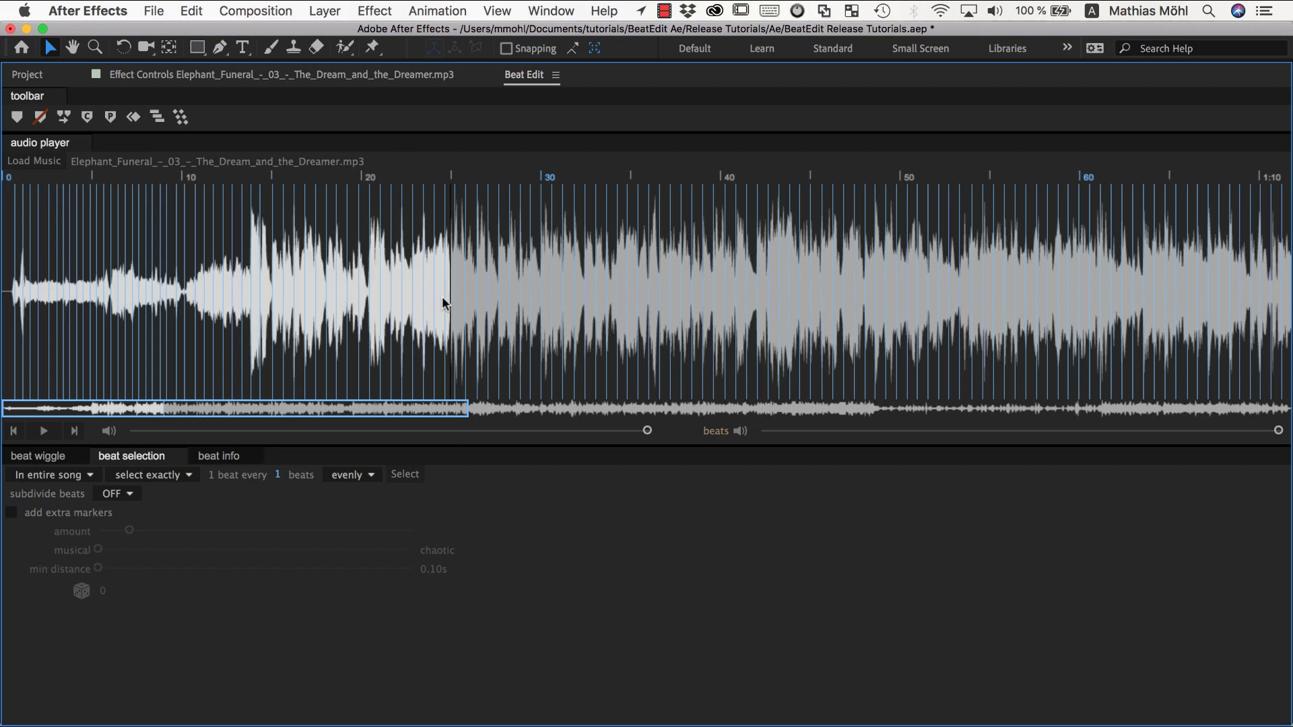
{"action": "left_click", "coordinate": [45, 431]}
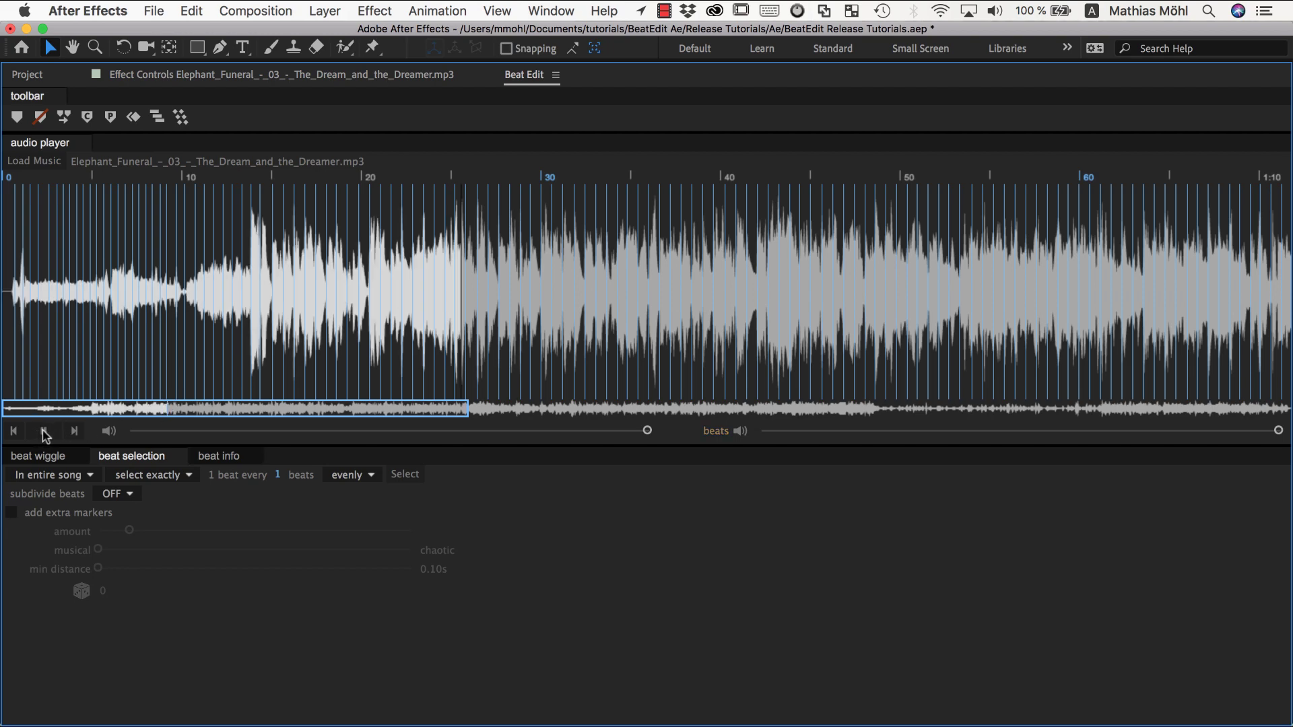
Turn the music volume down, briefly mute it, and lower the beat click volume.
{"action": "left_click_drag", "start_coordinate": [647, 431], "coordinate": [234, 429]}
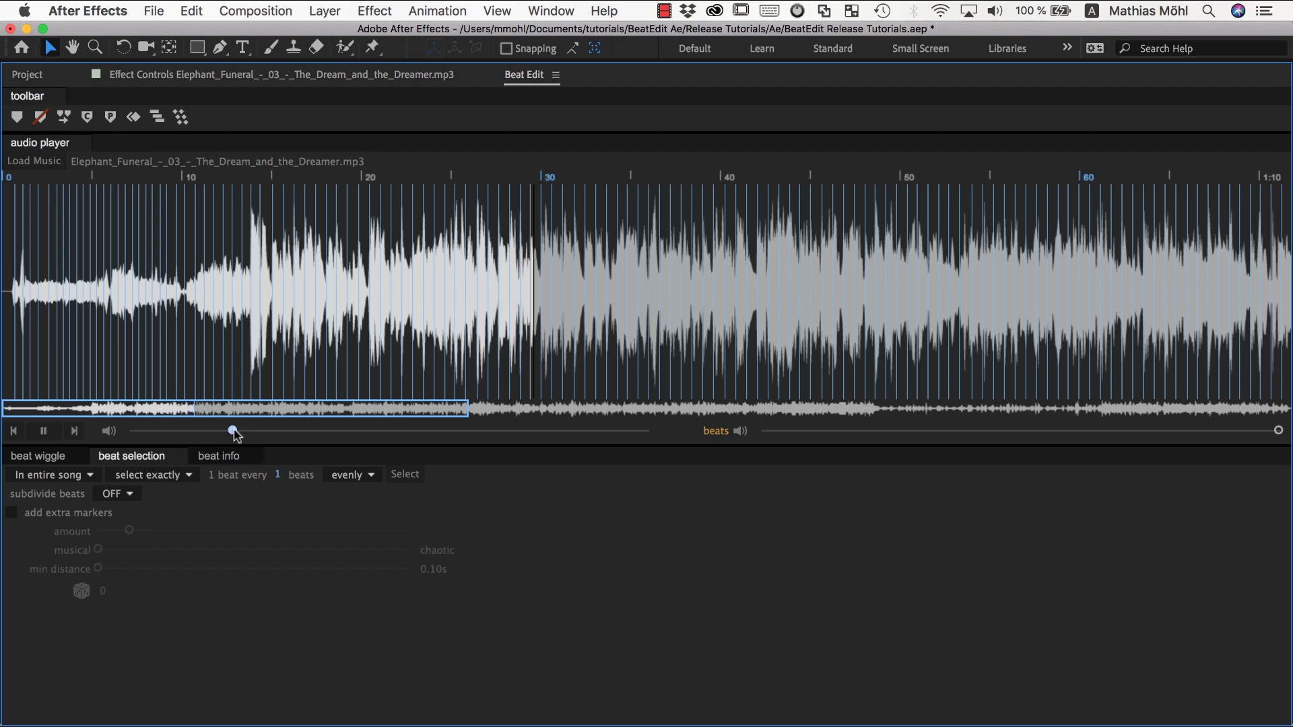
{"action": "left_click", "coordinate": [108, 431]}
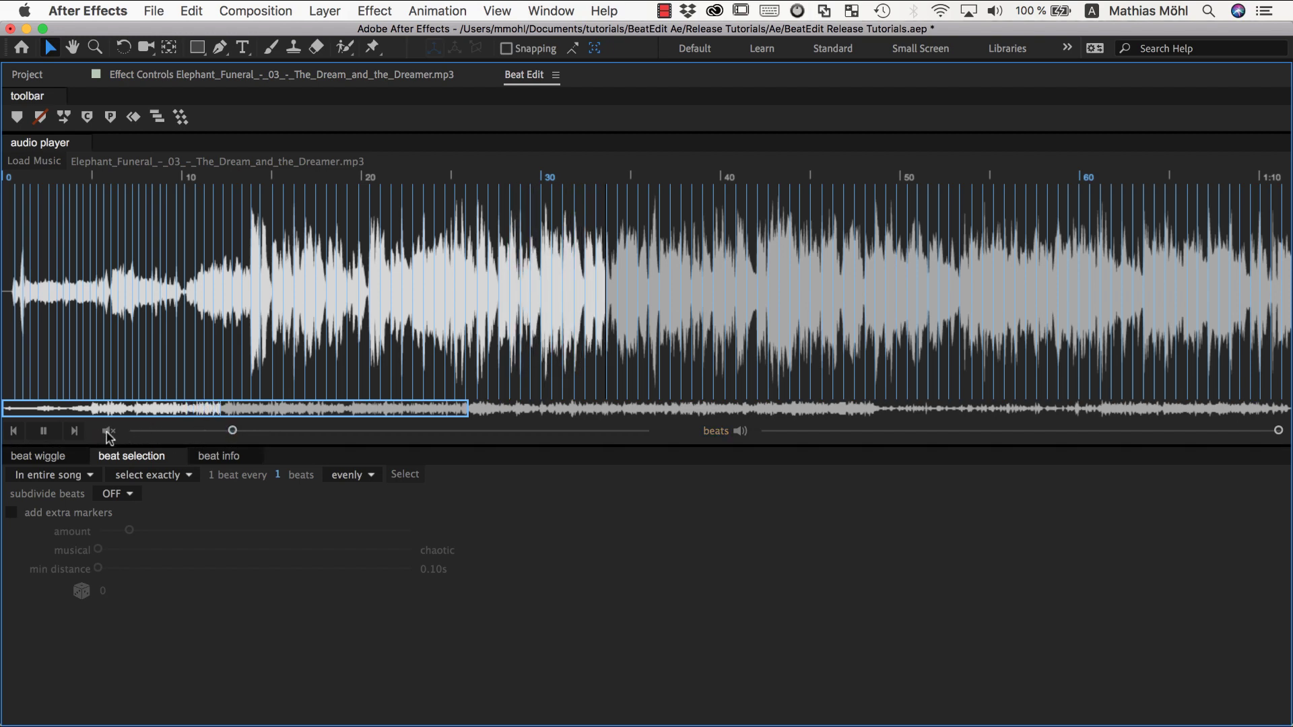
{"action": "left_click", "coordinate": [108, 433]}
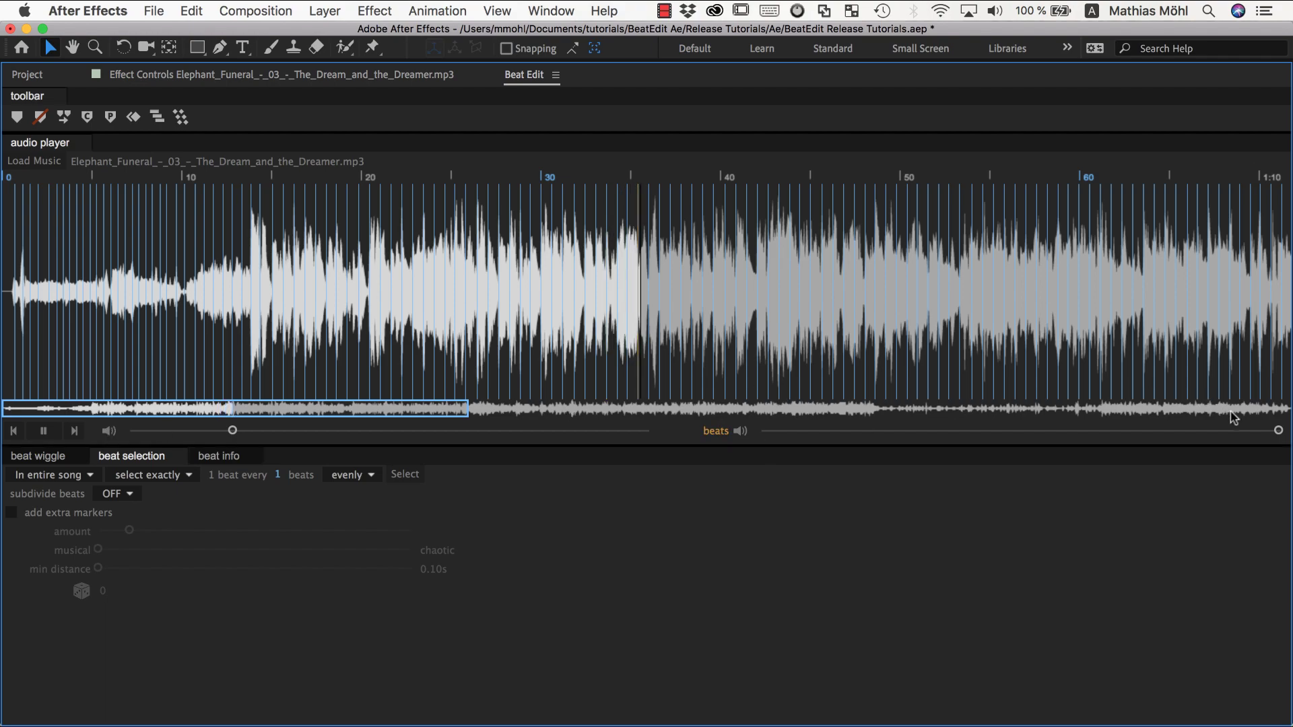
{"action": "mouse_move", "coordinate": [1277, 430]}
{"action": "left_mouse_down"}
{"action": "mouse_move", "coordinate": [941, 430]}
{"action": "mouse_move", "coordinate": [1278, 430]}
{"action": "left_mouse_up"}
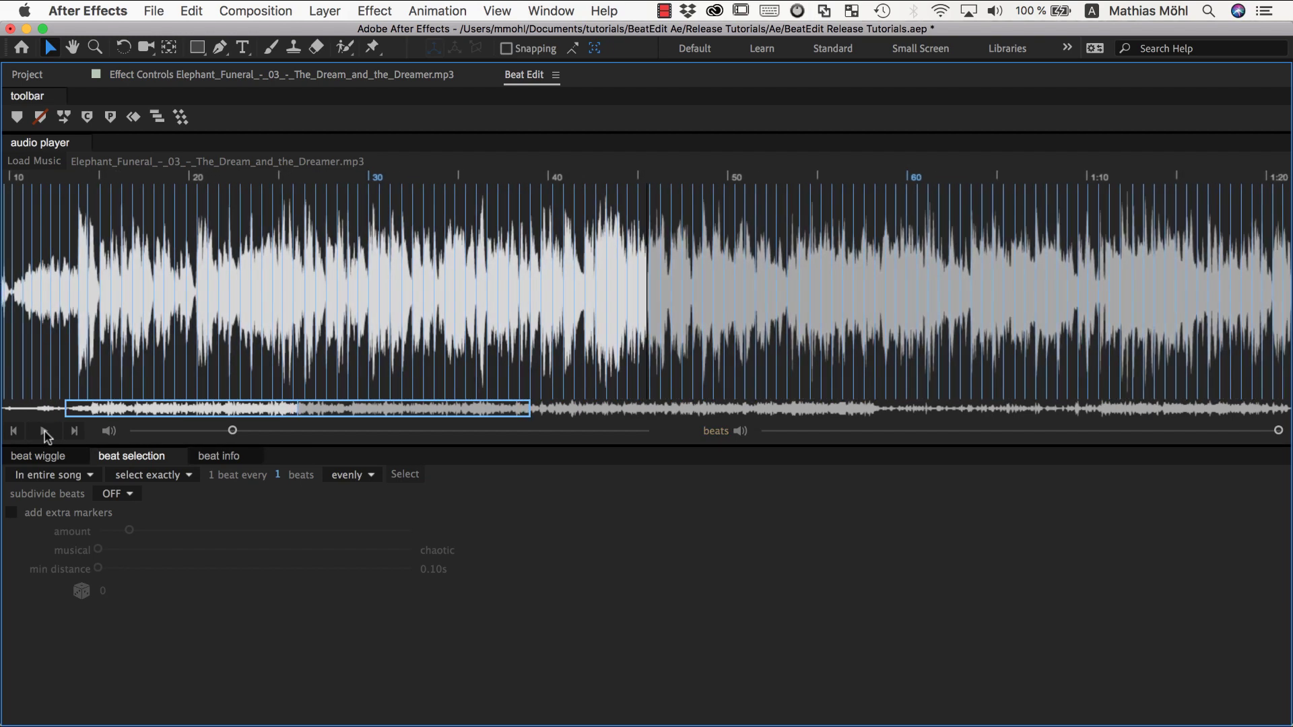
Select one beat every 4 across the song and briefly play it back.
{"action": "left_click", "coordinate": [278, 475]}
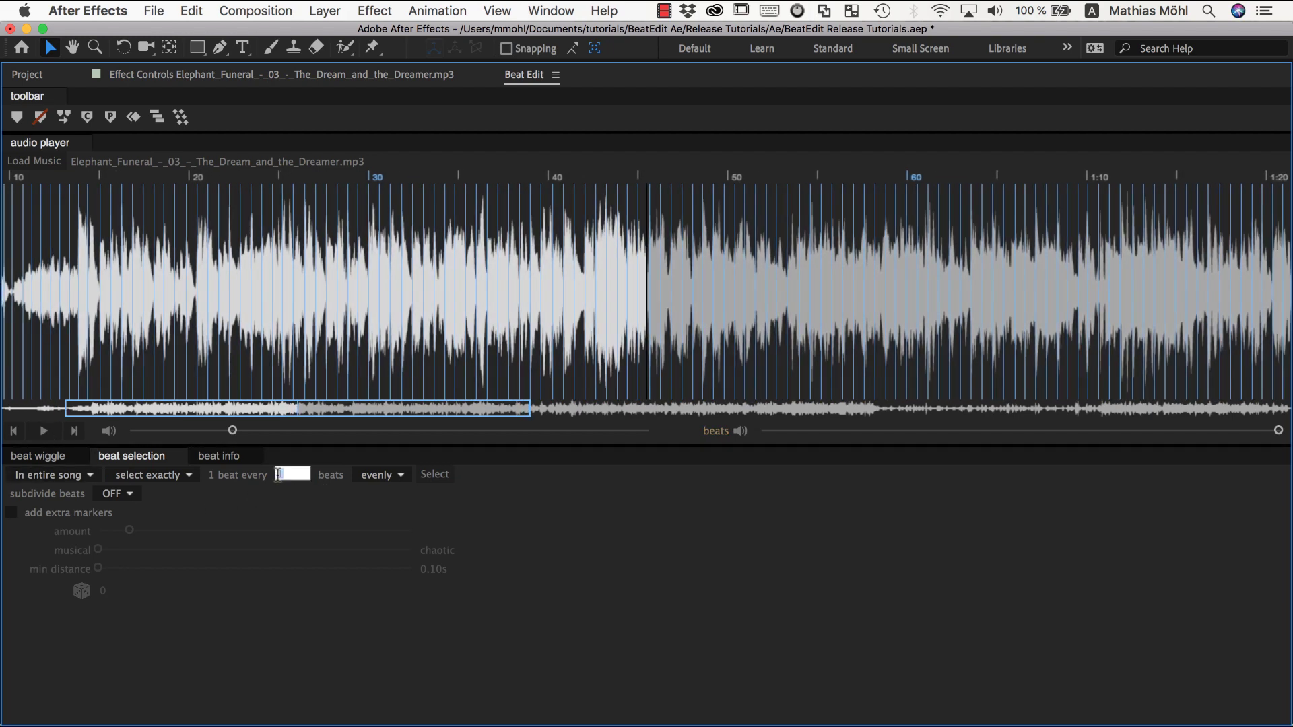
{"action": "type", "text": "4"}
{"action": "key", "text": "Return"}
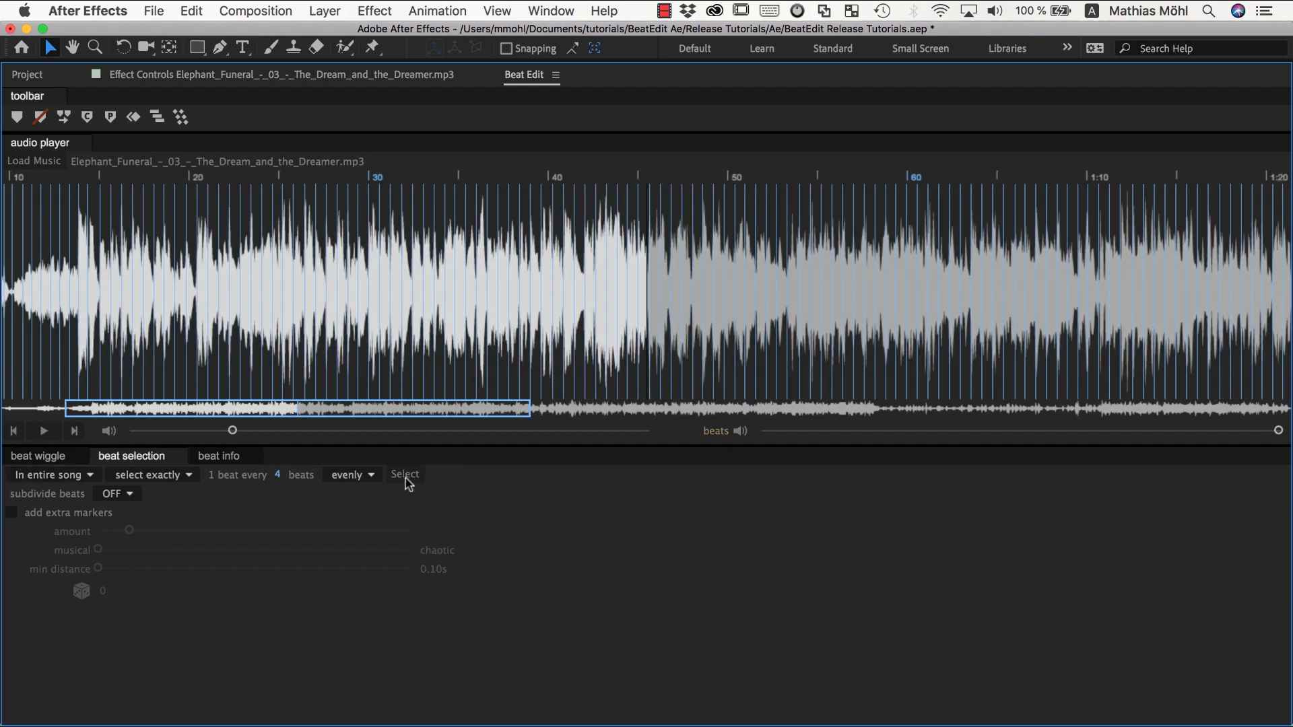
{"action": "left_click", "coordinate": [404, 475]}
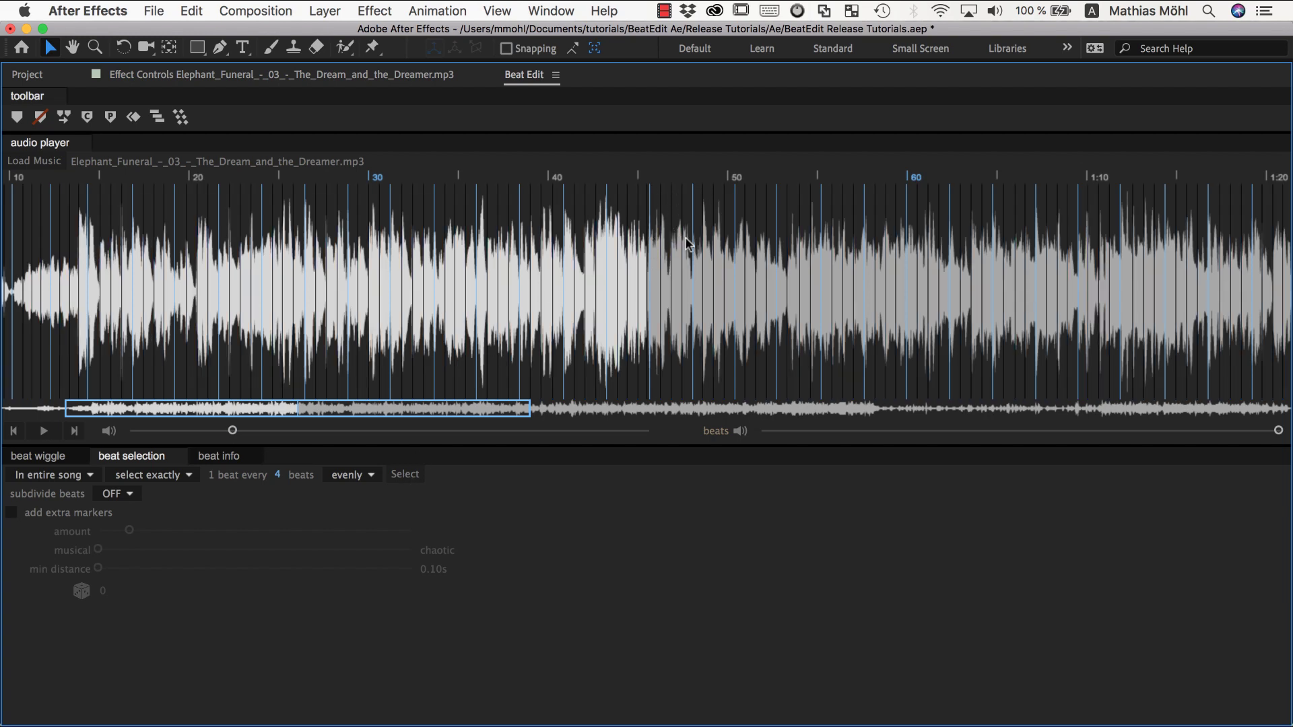
{"action": "left_click", "coordinate": [44, 432]}
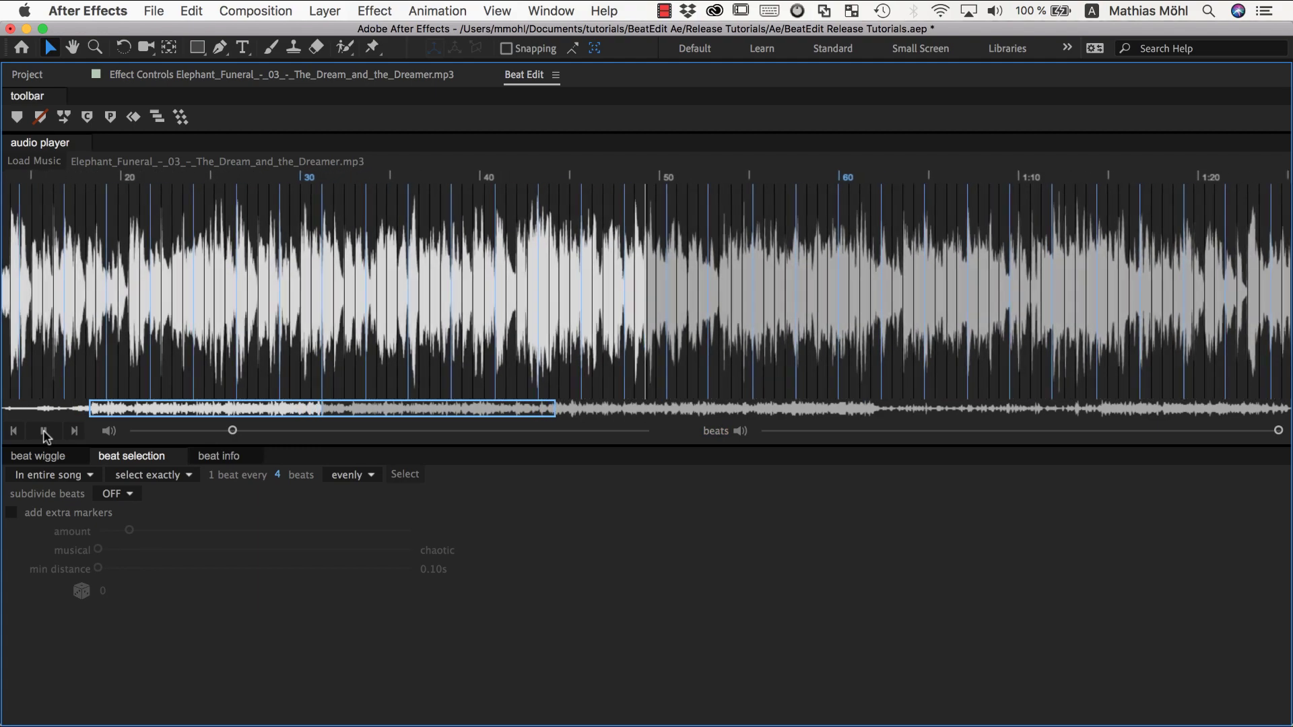
{"action": "left_click", "coordinate": [44, 433]}
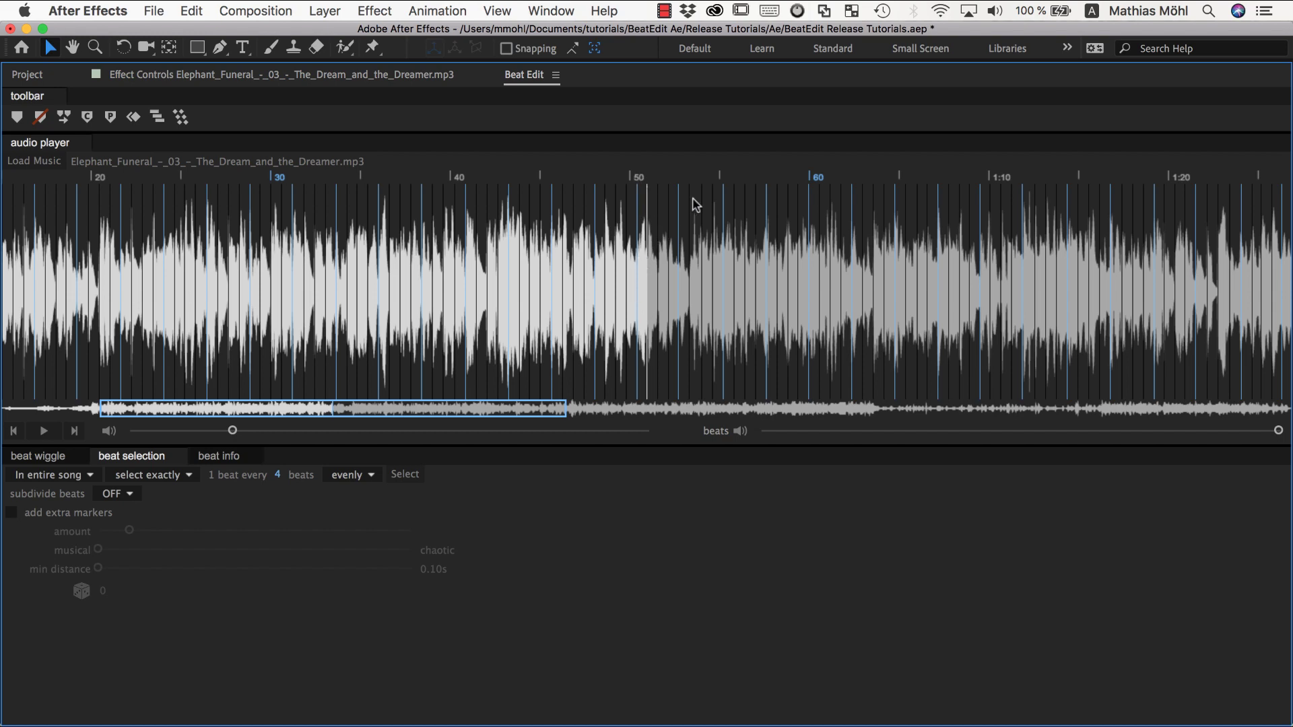
Reselect every 4th beat aligned to a beat near the 49-second mark.
{"action": "left_click", "coordinate": [626, 196]}
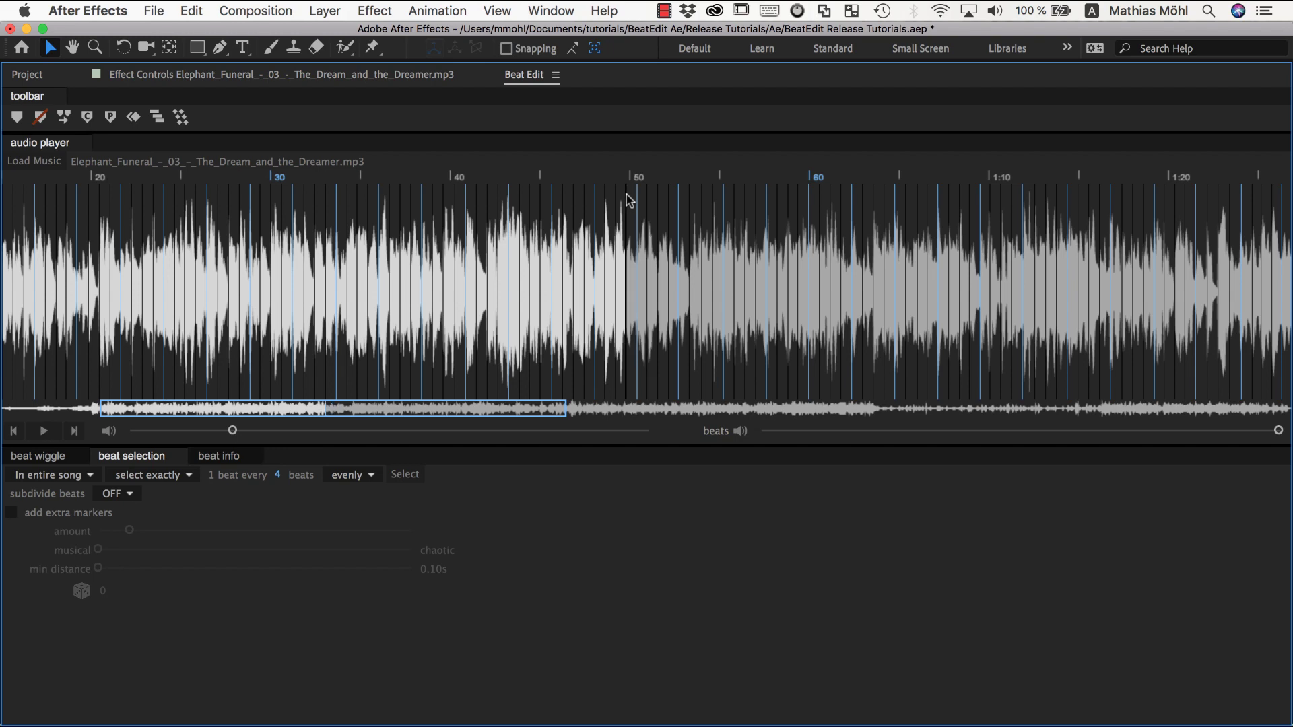
{"action": "left_click", "coordinate": [624, 196]}
{"action": "left_click", "coordinate": [405, 475]}
{"action": "left_click", "coordinate": [615, 196]}
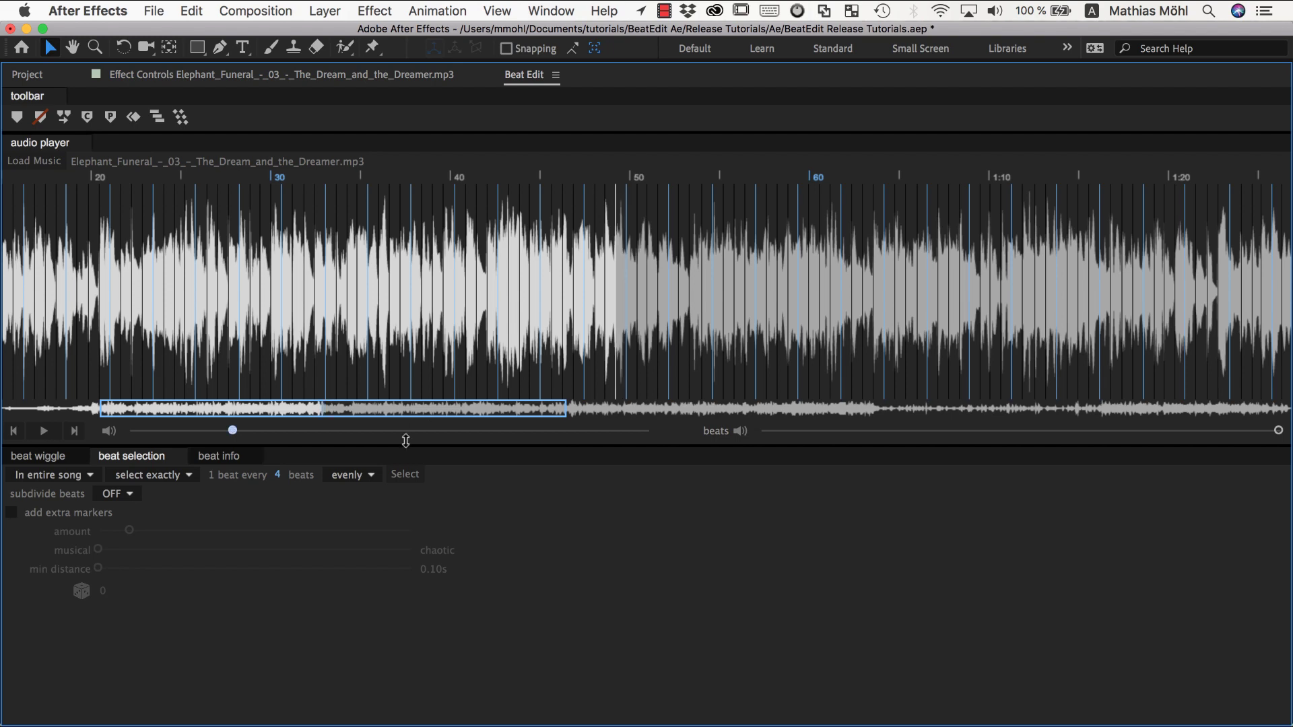
{"action": "left_click", "coordinate": [409, 472]}
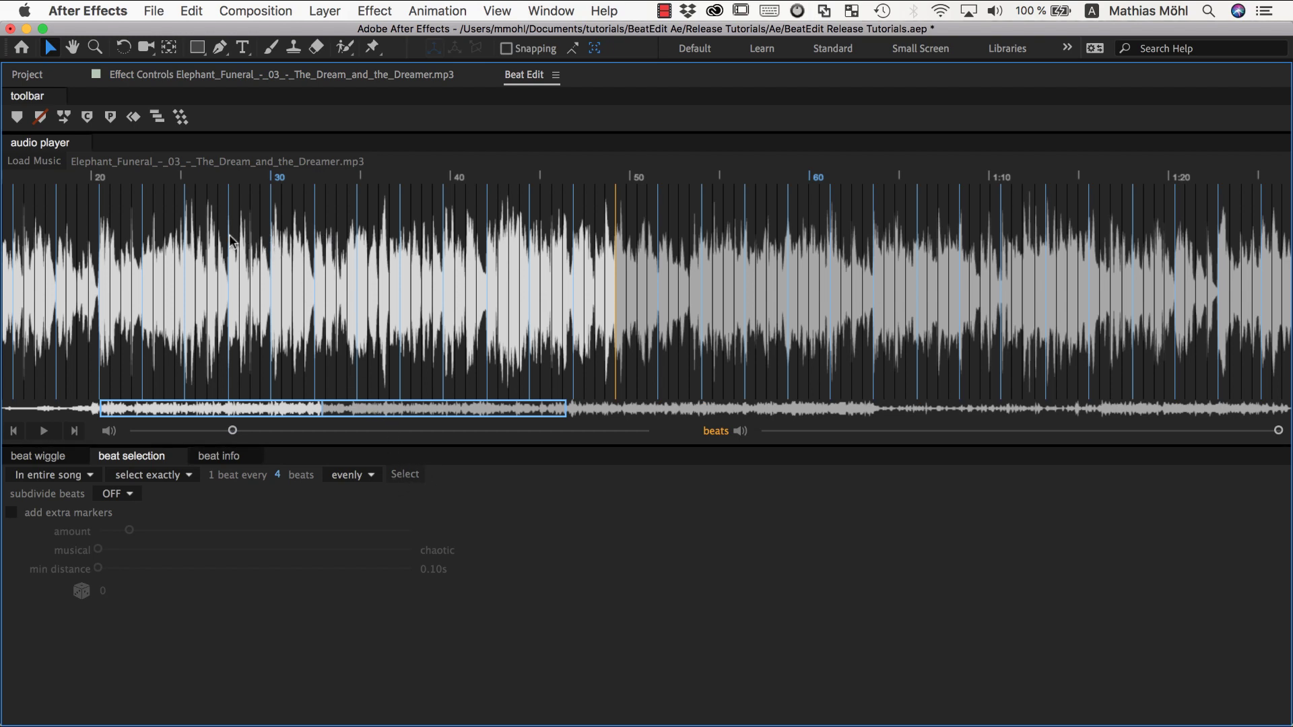
{"action": "left_click", "coordinate": [208, 271]}
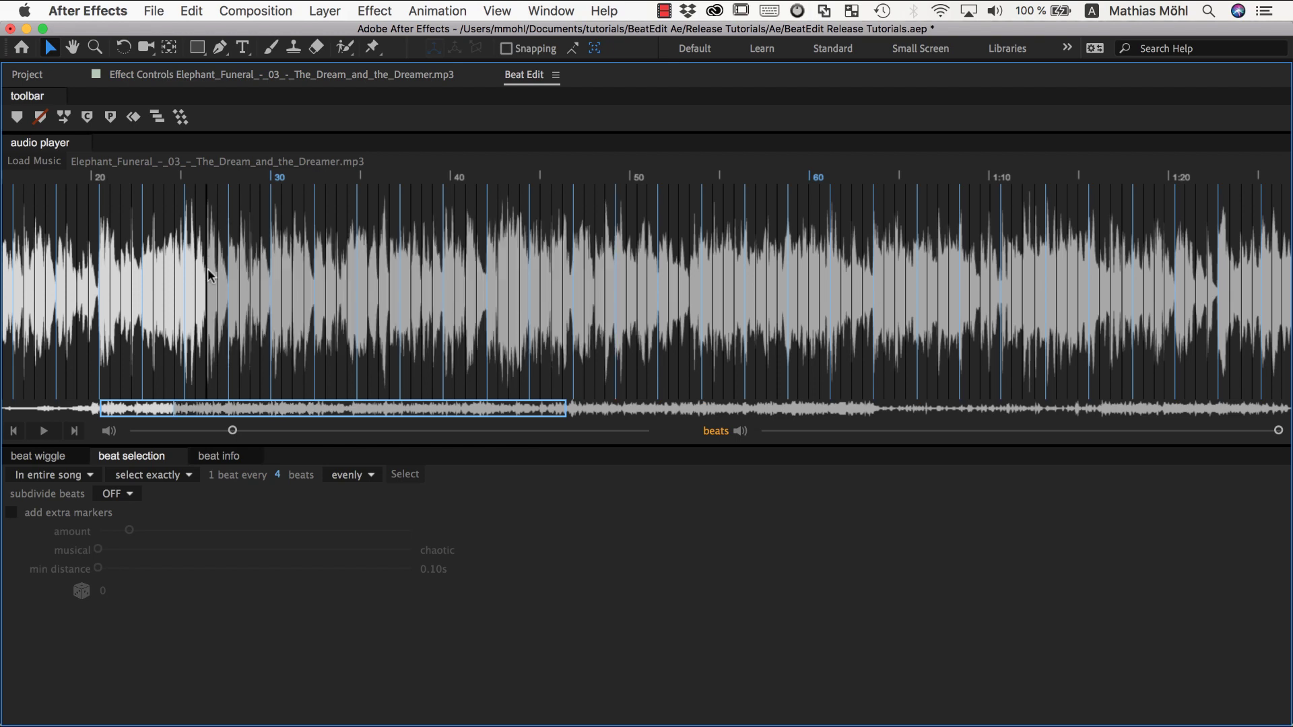
{"action": "left_click", "coordinate": [44, 431]}
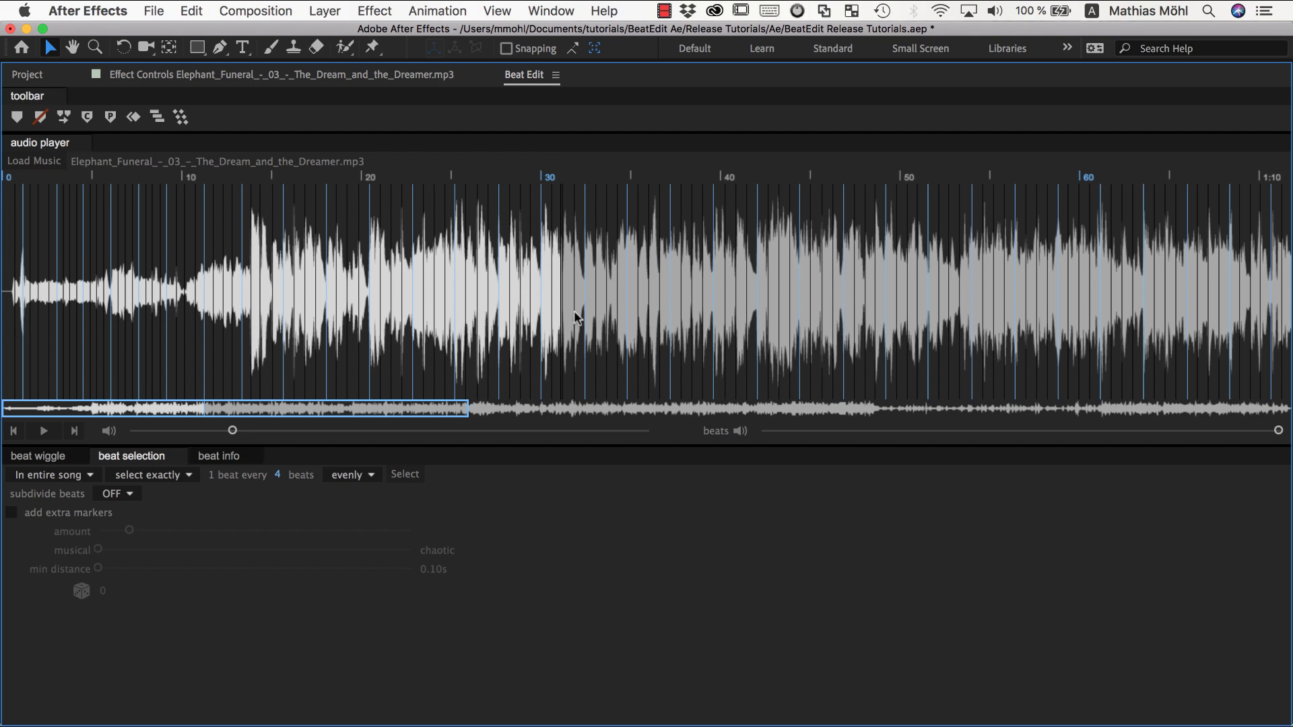
{"action": "left_click", "coordinate": [41, 431]}
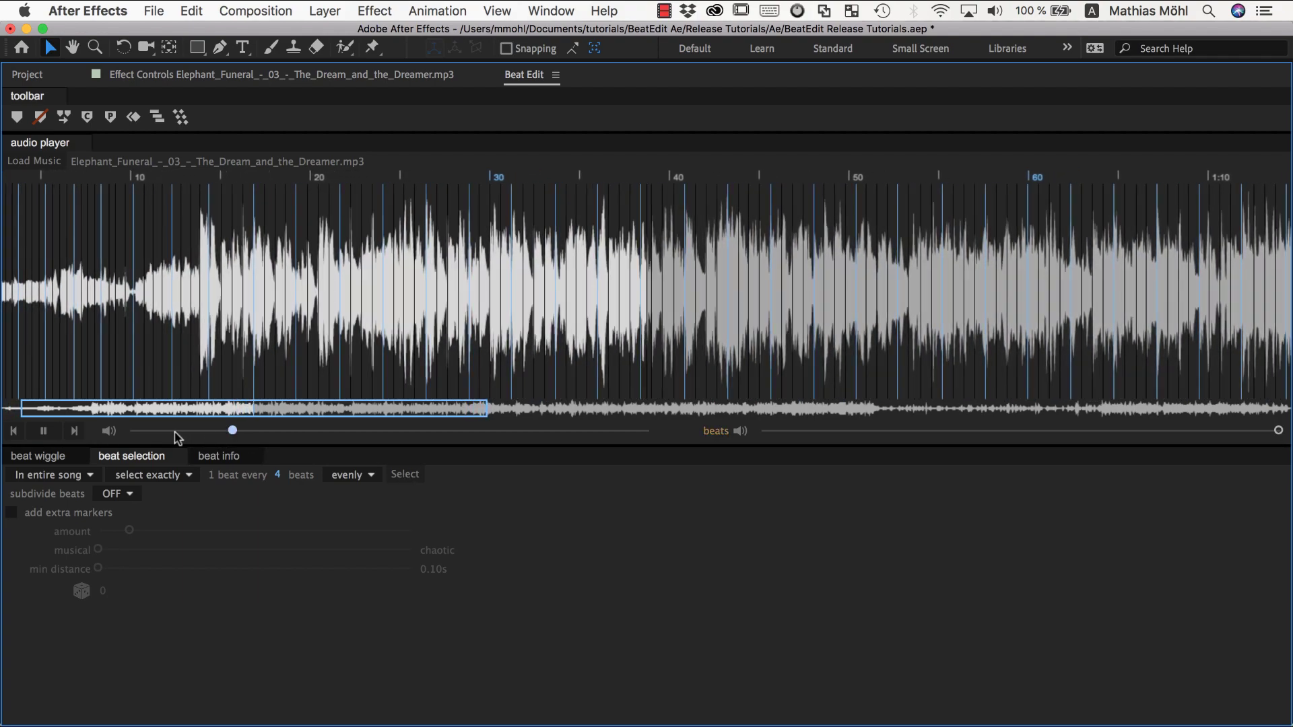
{"action": "left_click", "coordinate": [44, 432]}
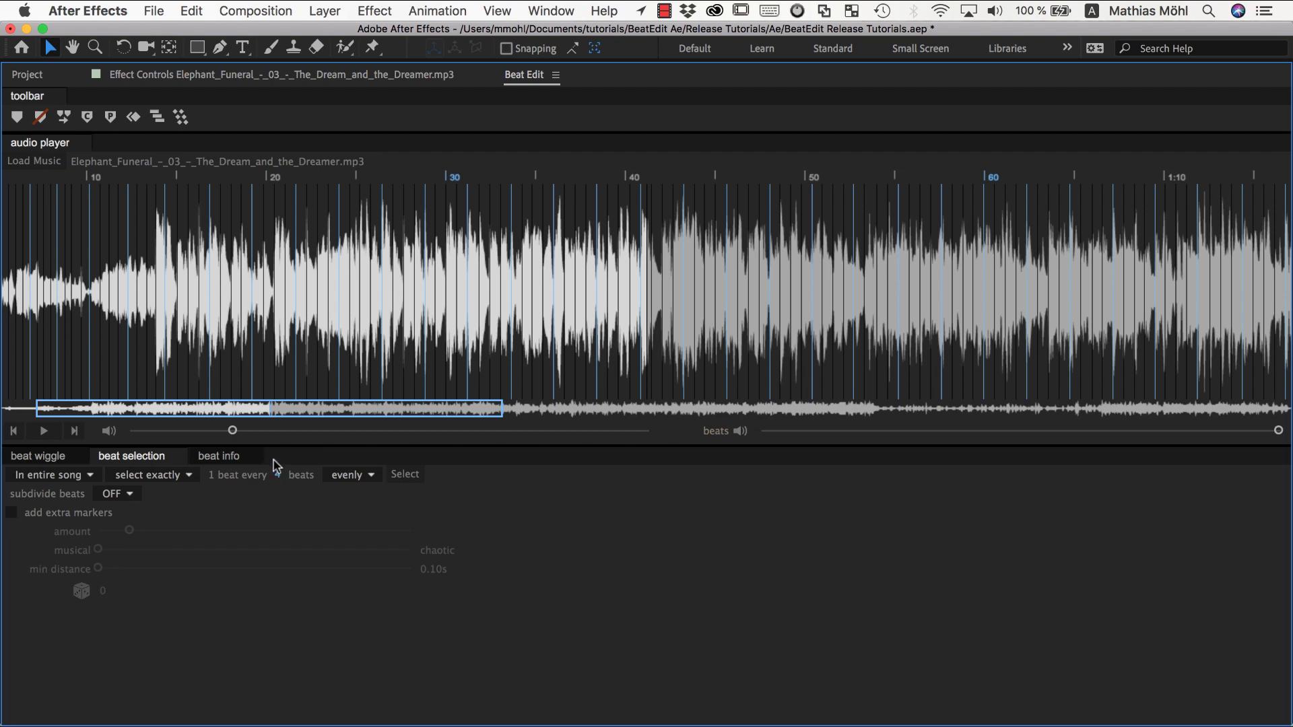
Switch beat spacing to 'randomly' and select one beat every 1 to 4 beats.
{"action": "left_click", "coordinate": [351, 476]}
{"action": "left_click", "coordinate": [354, 508]}
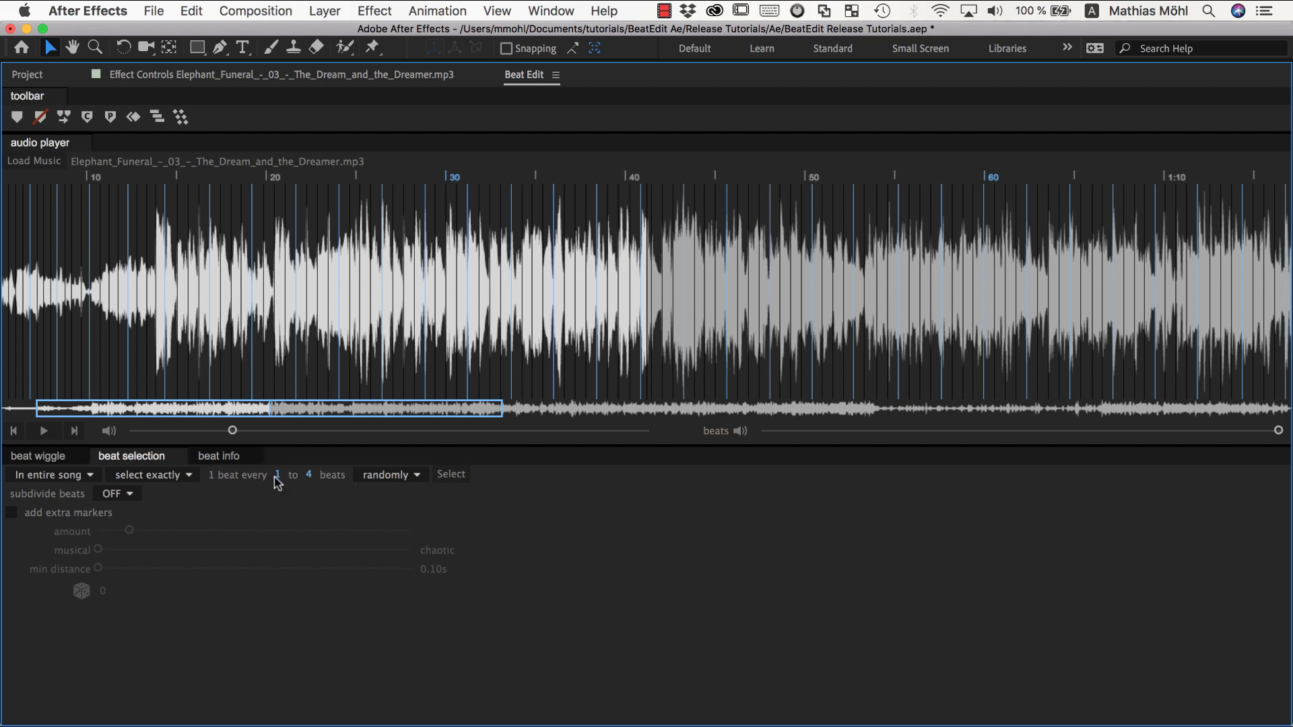
{"action": "left_click", "coordinate": [450, 475]}
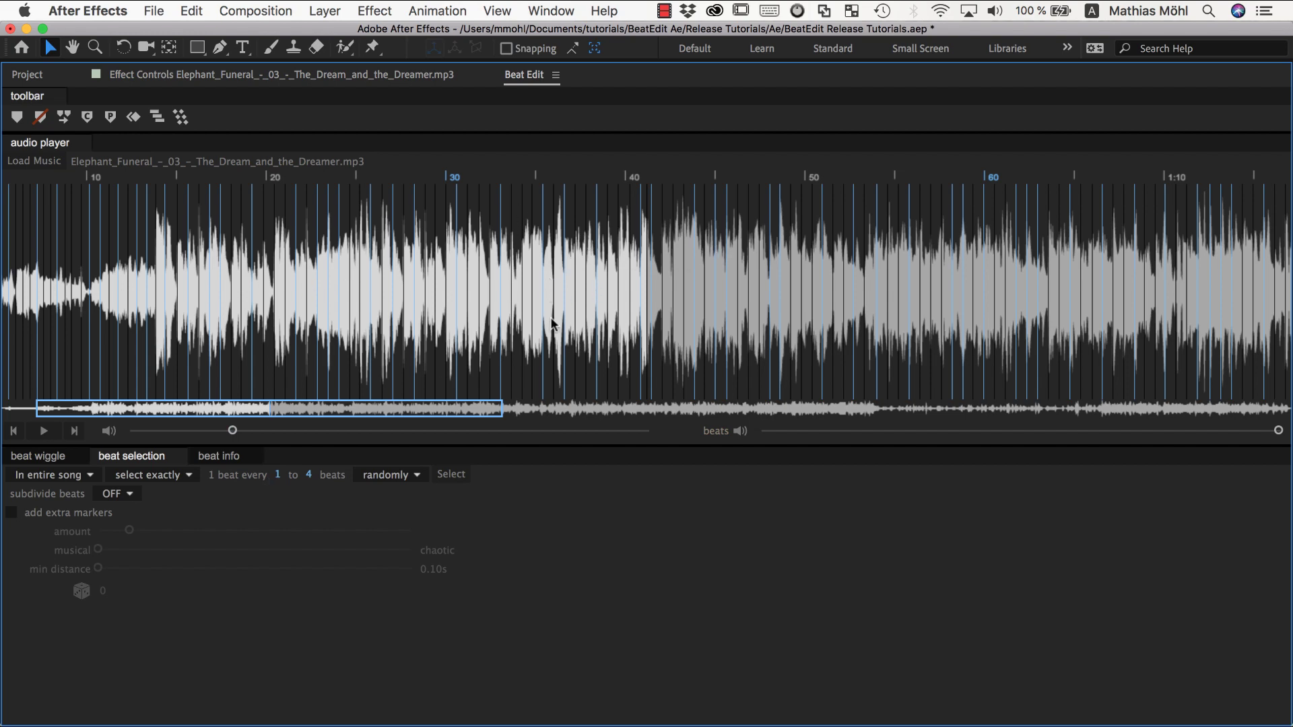
Set mode to add to selection, highlight the 57–62 s stretch, and target the highlighted region.
{"action": "left_click", "coordinate": [192, 480]}
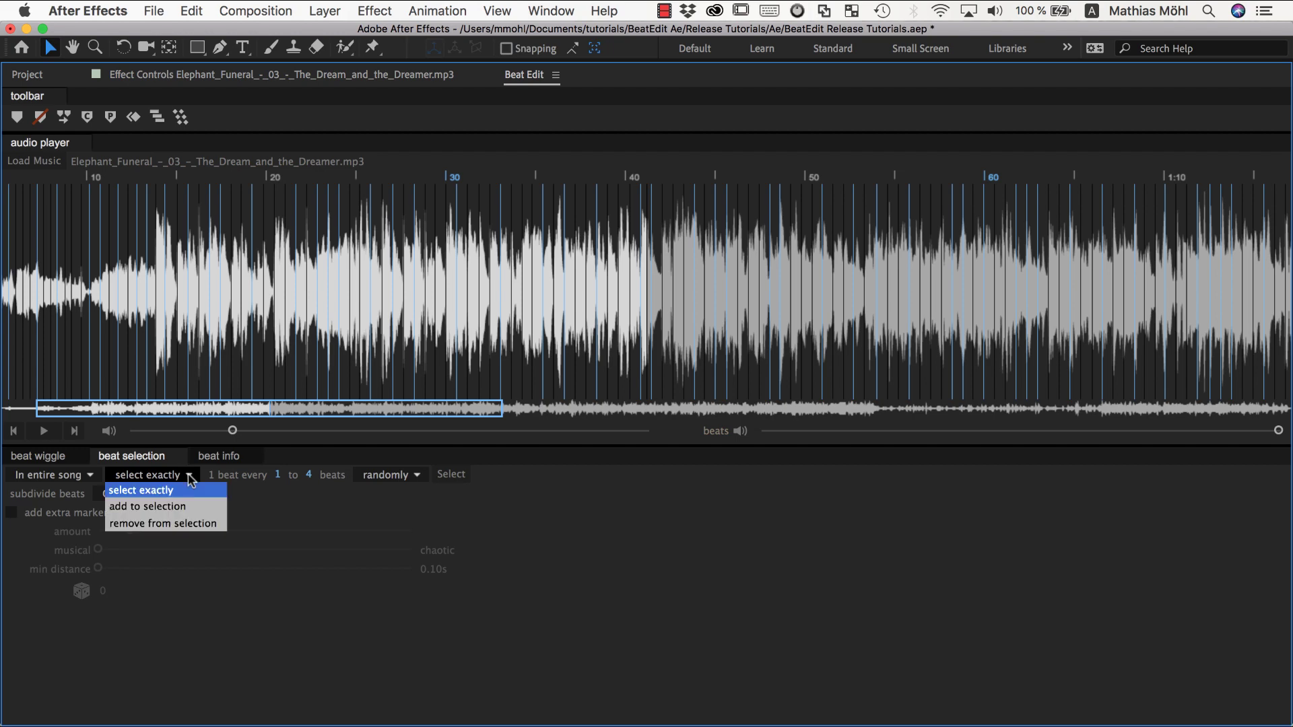
{"action": "left_click", "coordinate": [182, 511]}
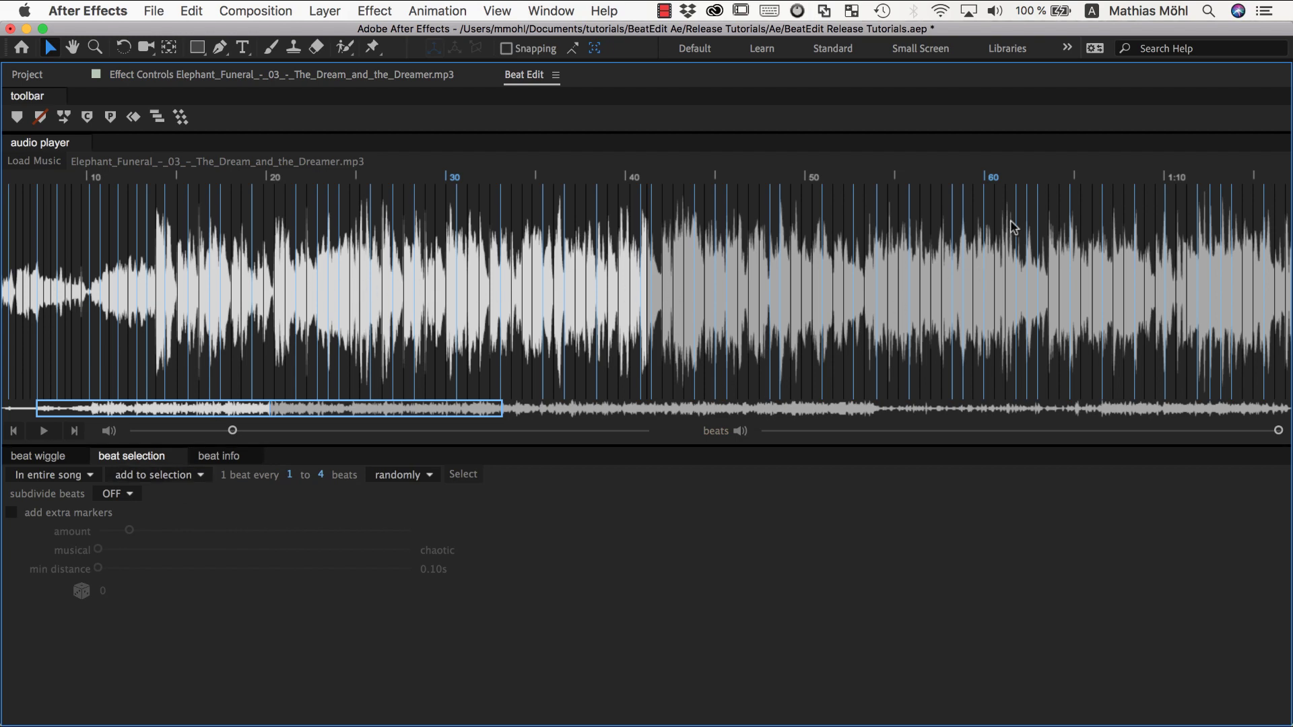
{"action": "left_click_drag", "start_coordinate": [944, 230], "coordinate": [1048, 248]}
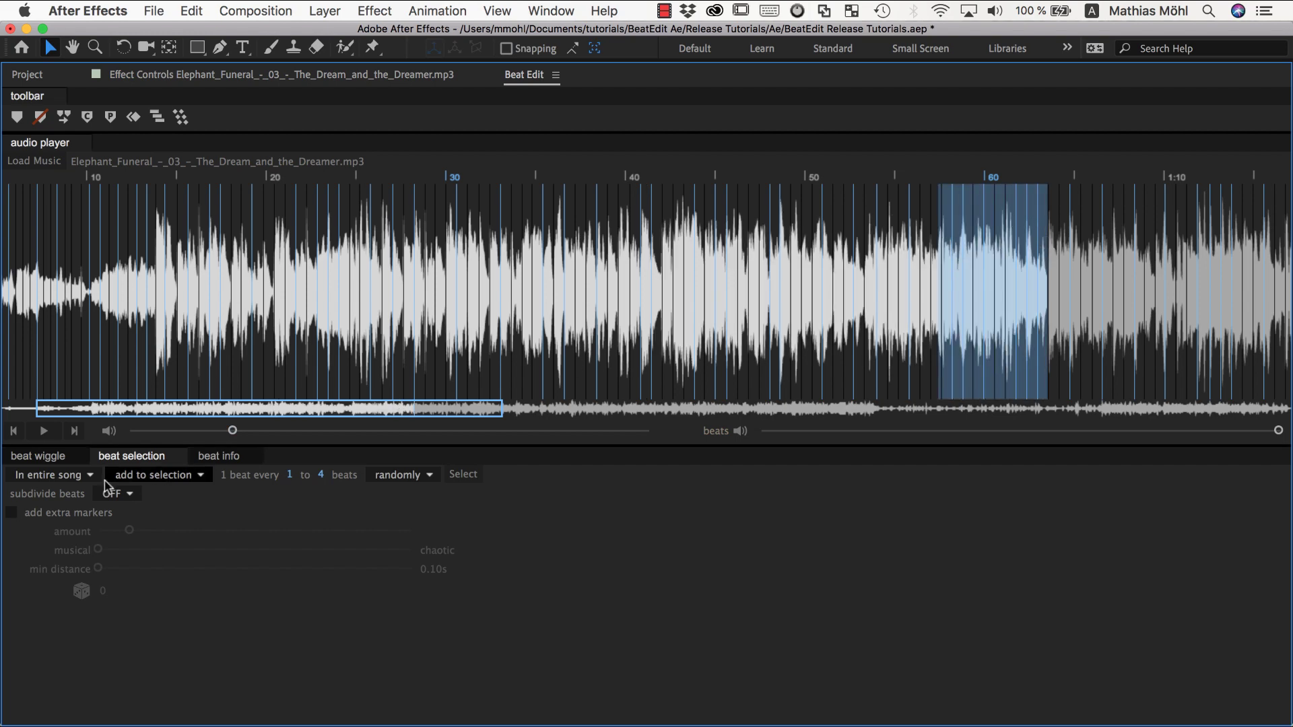
{"action": "left_click", "coordinate": [68, 477]}
{"action": "left_click", "coordinate": [65, 509]}
Remove every beat in the highlighted region, using evenly with 1 beat every 1.
{"action": "left_click", "coordinate": [223, 476]}
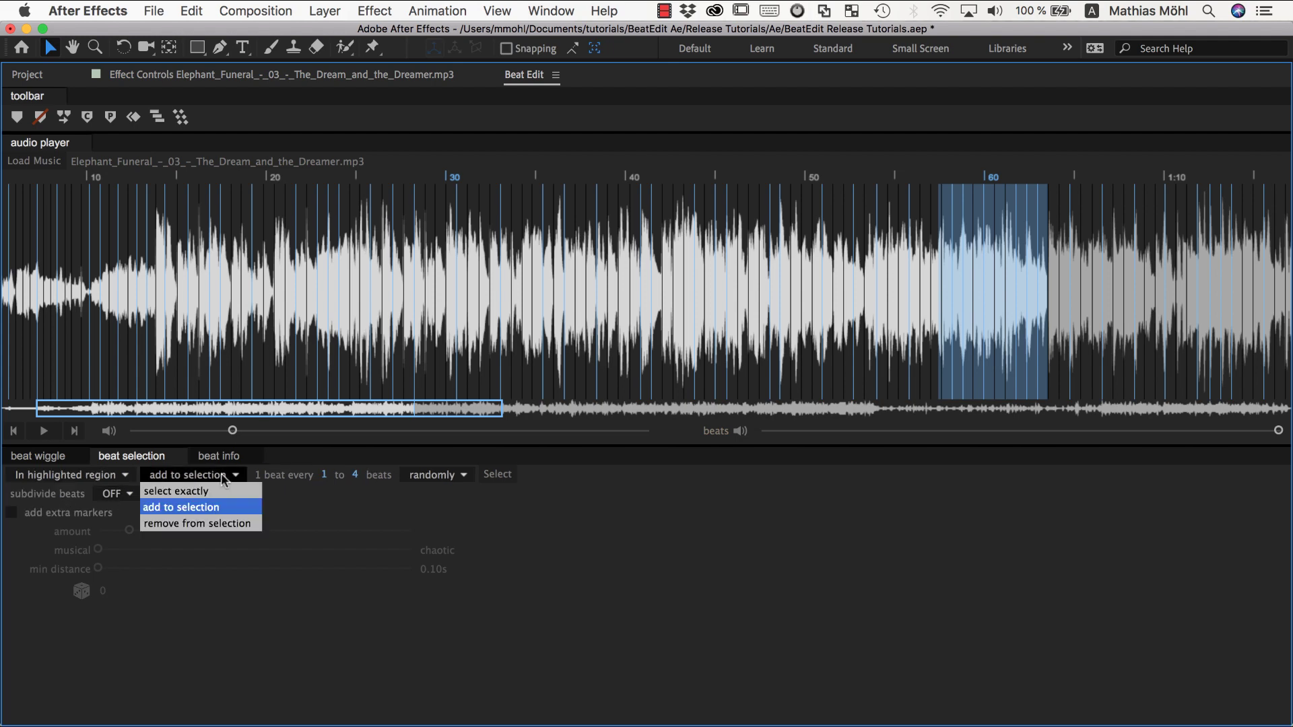
{"action": "left_click", "coordinate": [205, 525]}
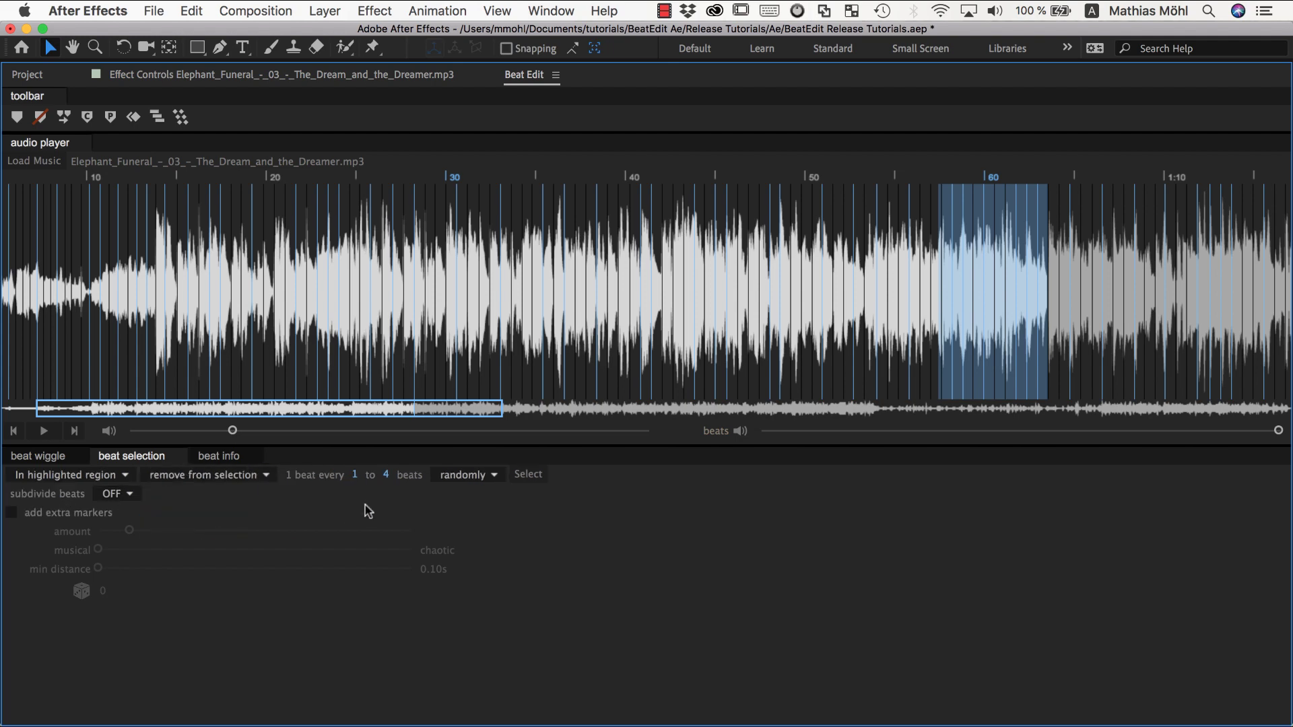
{"action": "left_click", "coordinate": [473, 476]}
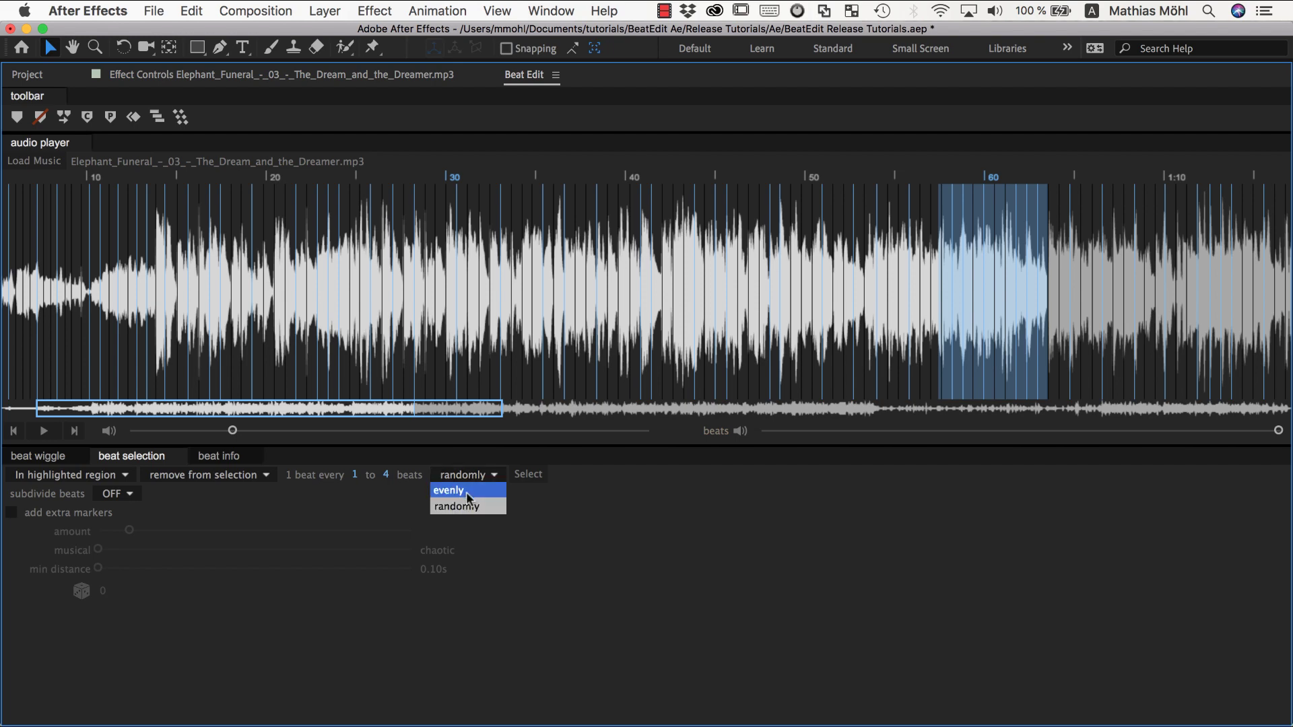
{"action": "left_click", "coordinate": [466, 491]}
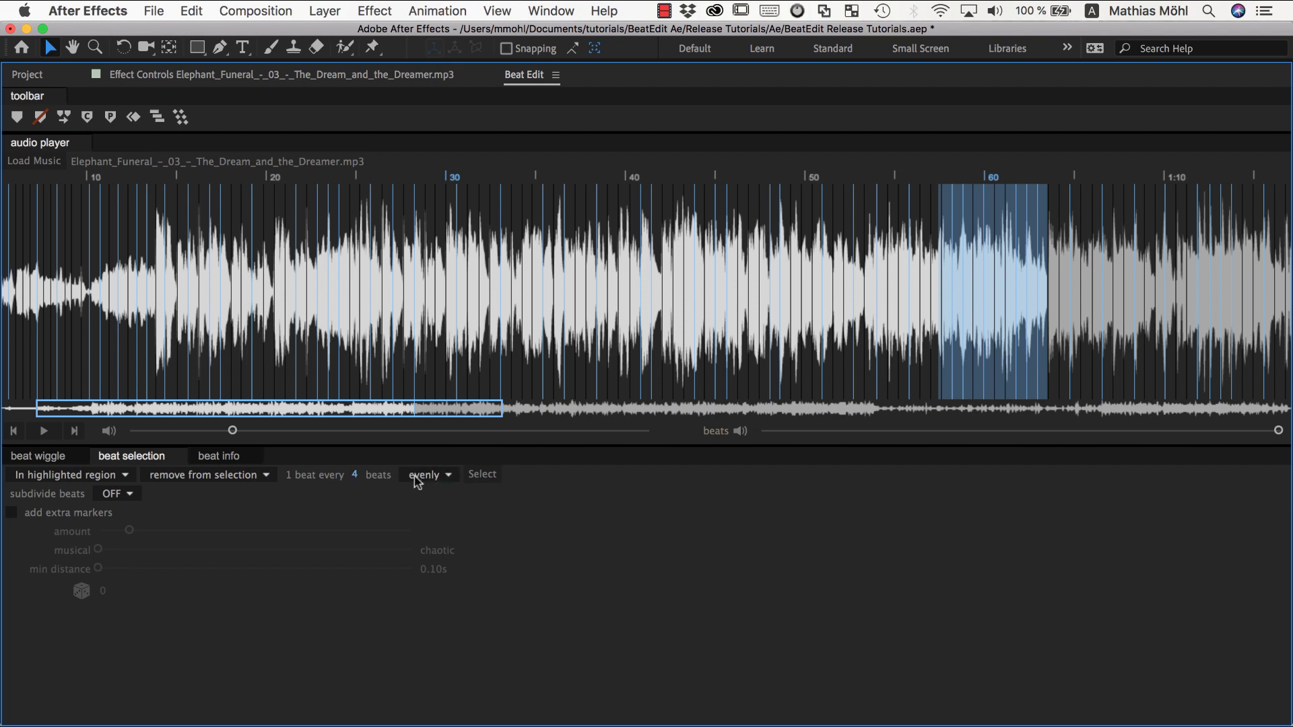
{"action": "left_click", "coordinate": [356, 475]}
{"action": "type", "text": "1"}
{"action": "key", "text": "Return"}
{"action": "left_click", "coordinate": [482, 475]}
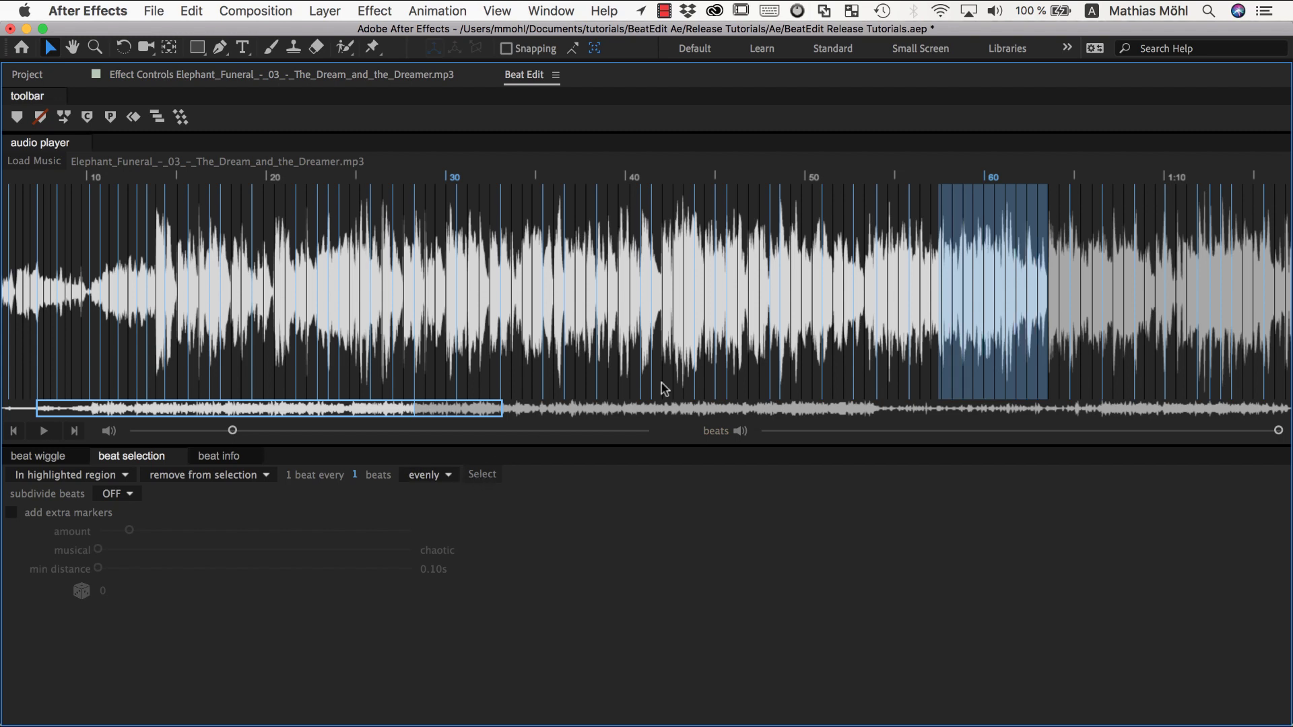
{"action": "left_click", "coordinate": [920, 326]}
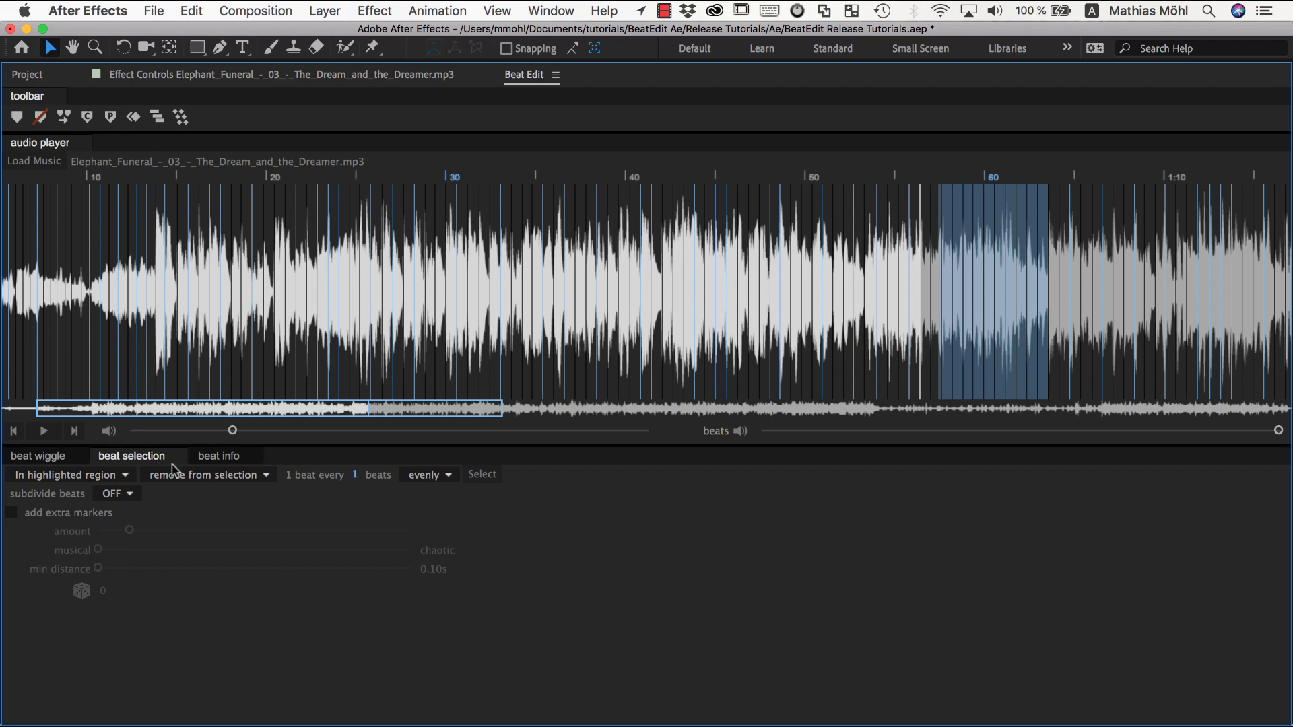
Select exactly every beat across the entire song.
{"action": "left_click", "coordinate": [118, 480]}
{"action": "left_click", "coordinate": [83, 486]}
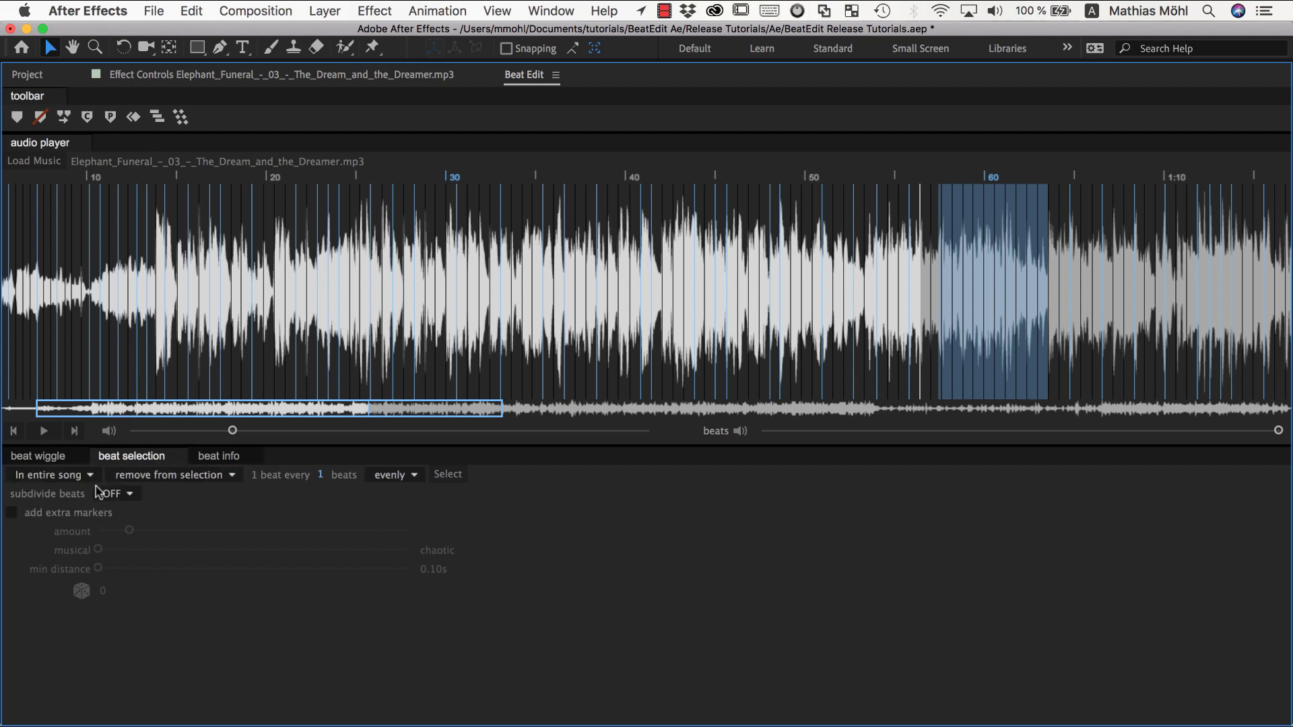
{"action": "left_click", "coordinate": [174, 482]}
{"action": "left_click", "coordinate": [138, 491]}
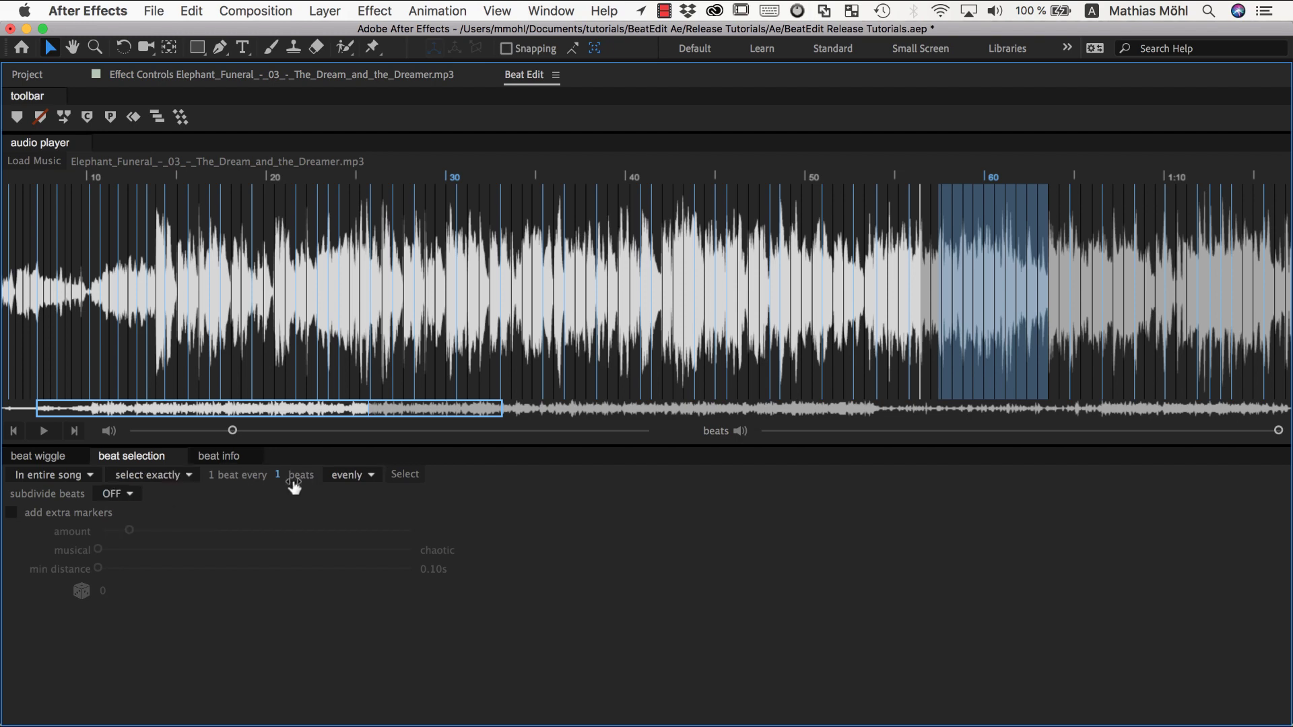
{"action": "left_click", "coordinate": [405, 474]}
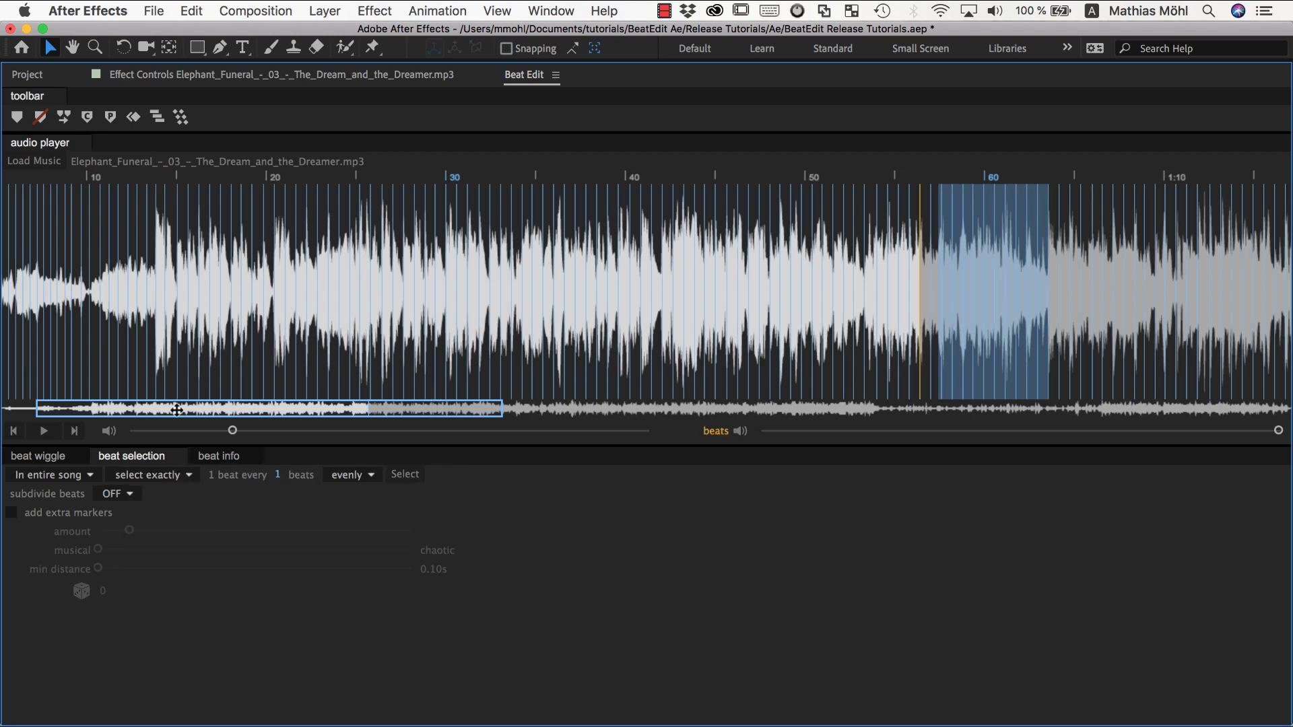
Scroll the waveform back to the song start and clear the highlighted range.
{"action": "left_click_drag", "start_coordinate": [54, 411], "coordinate": [3, 412]}
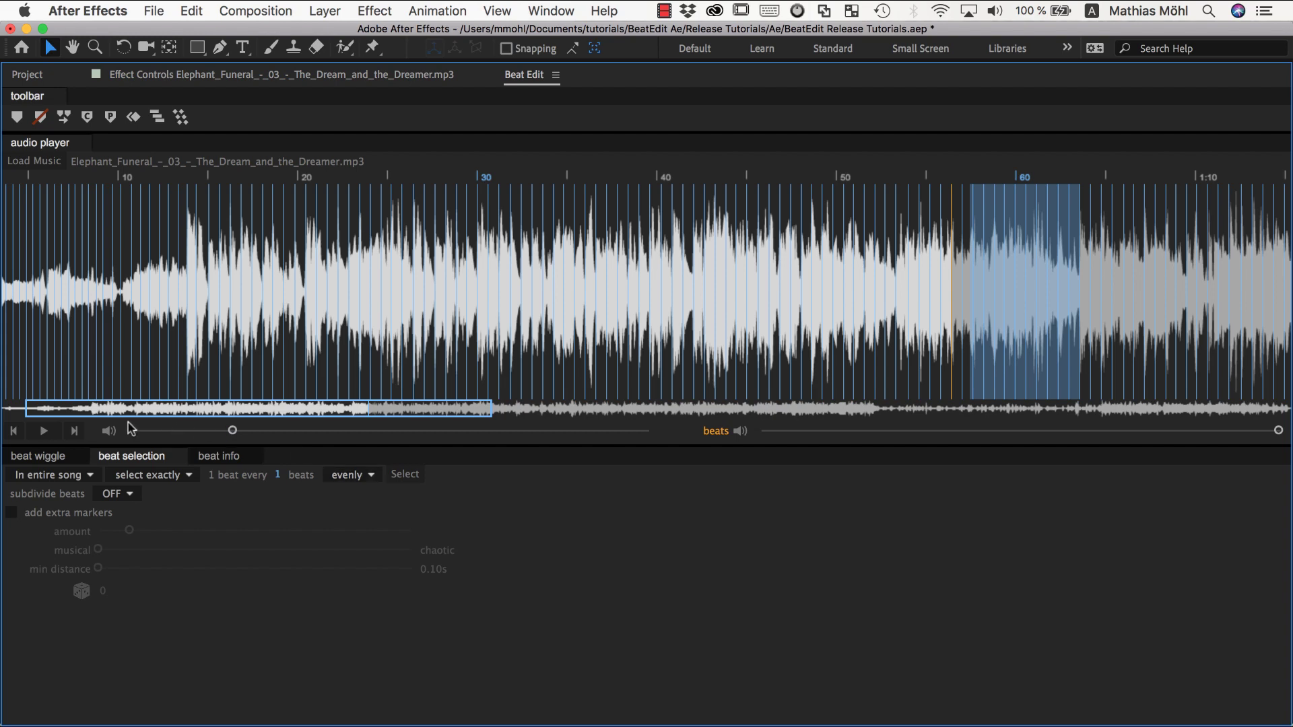
{"action": "left_click_drag", "start_coordinate": [54, 410], "coordinate": [7, 413]}
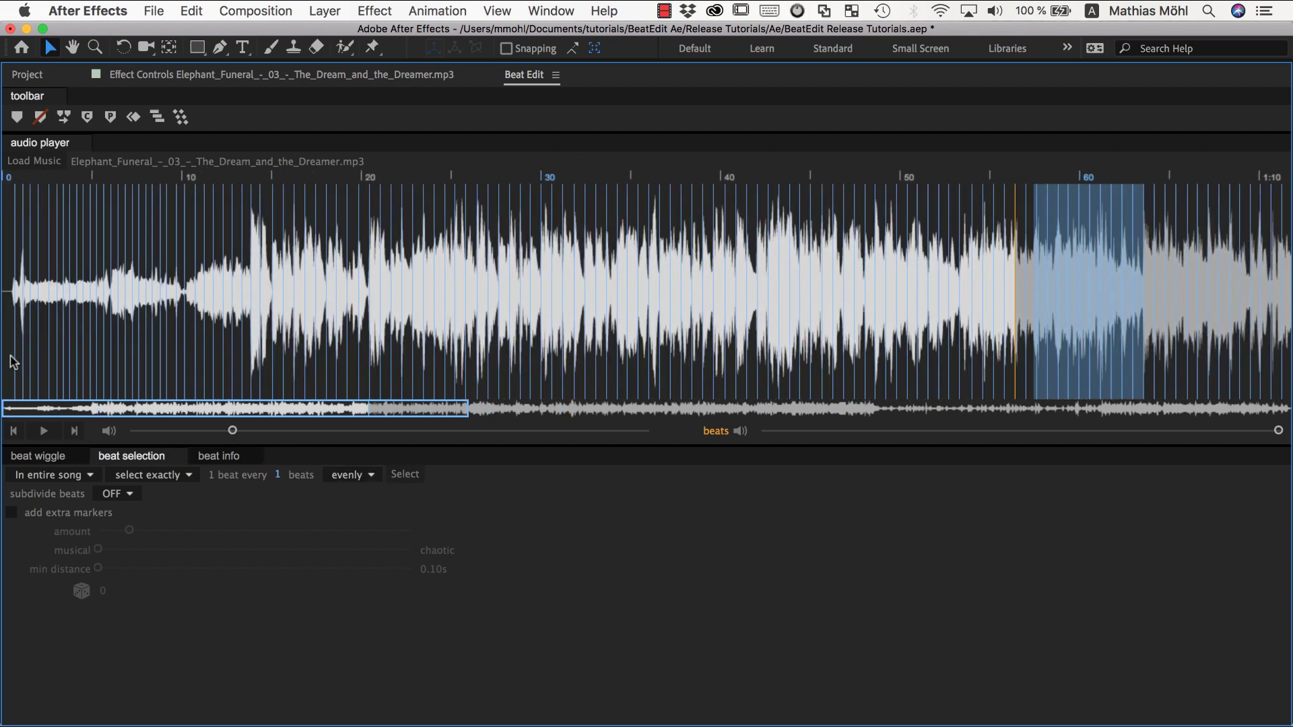
{"action": "left_click", "coordinate": [10, 331]}
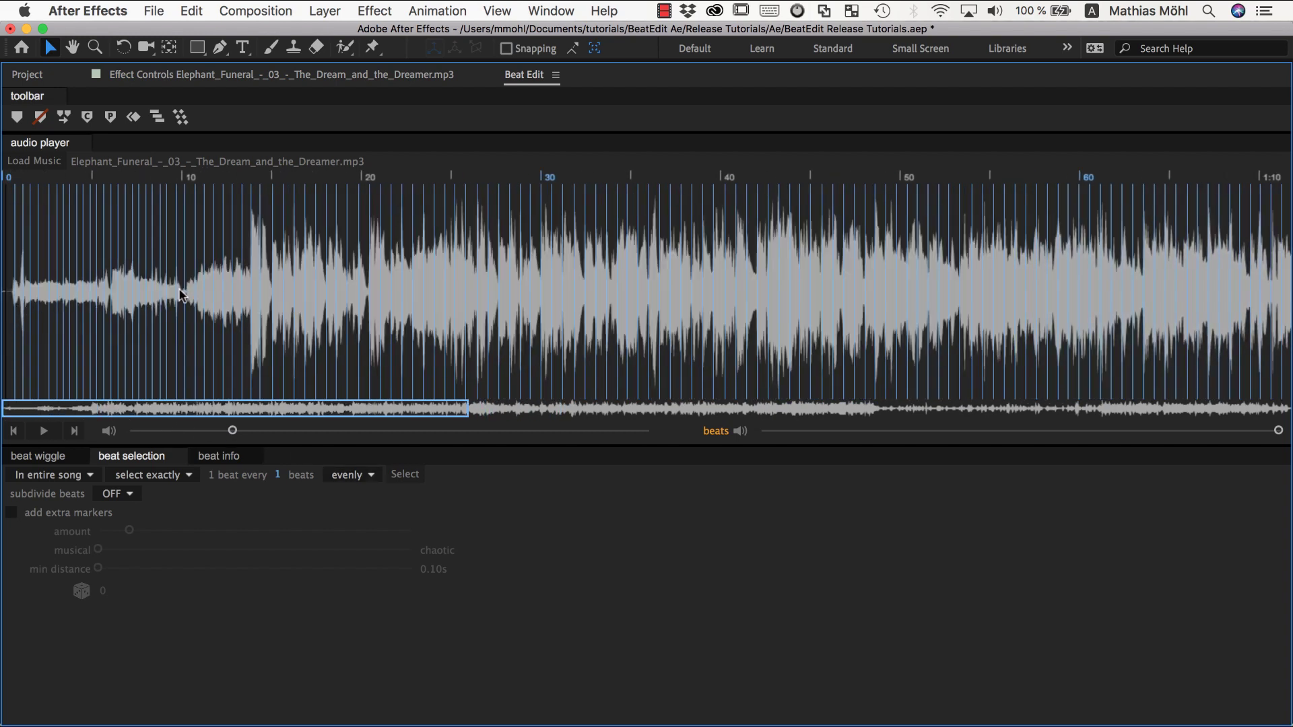
Play the song, pause, rewind to the start, and play from the beginning.
{"action": "left_click", "coordinate": [43, 435]}
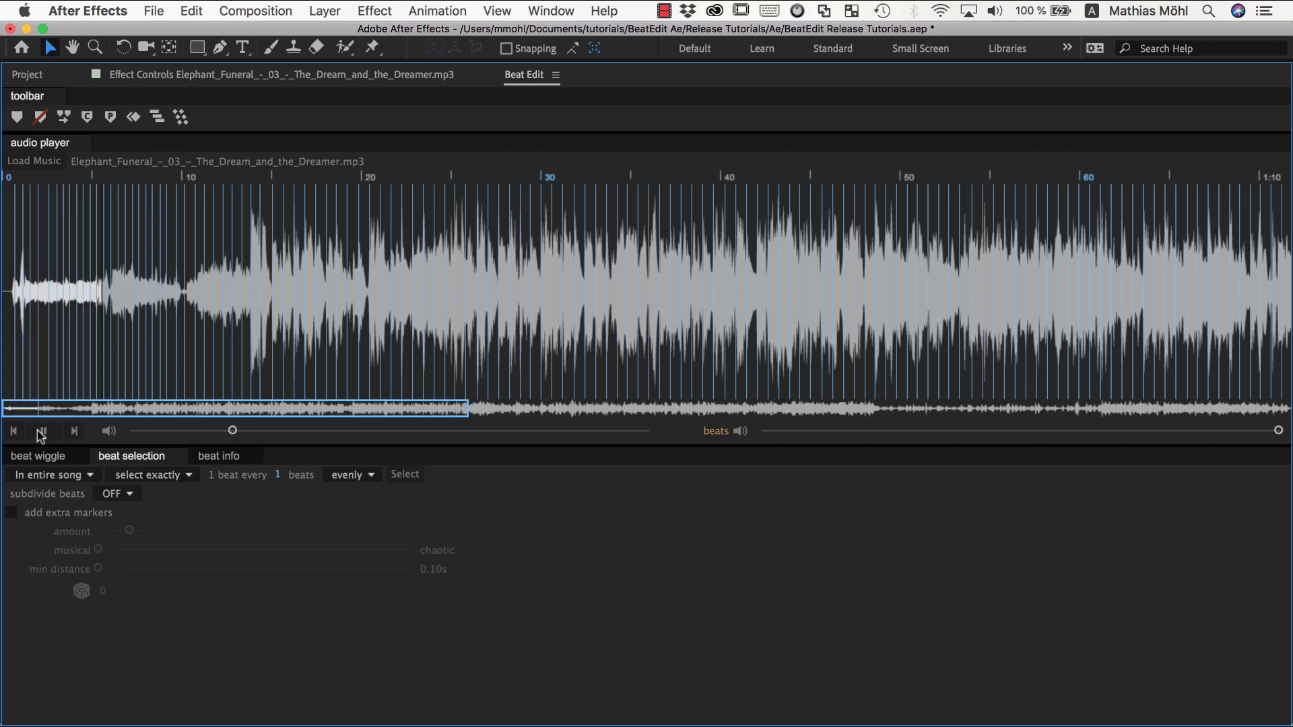
{"action": "key", "text": "space"}
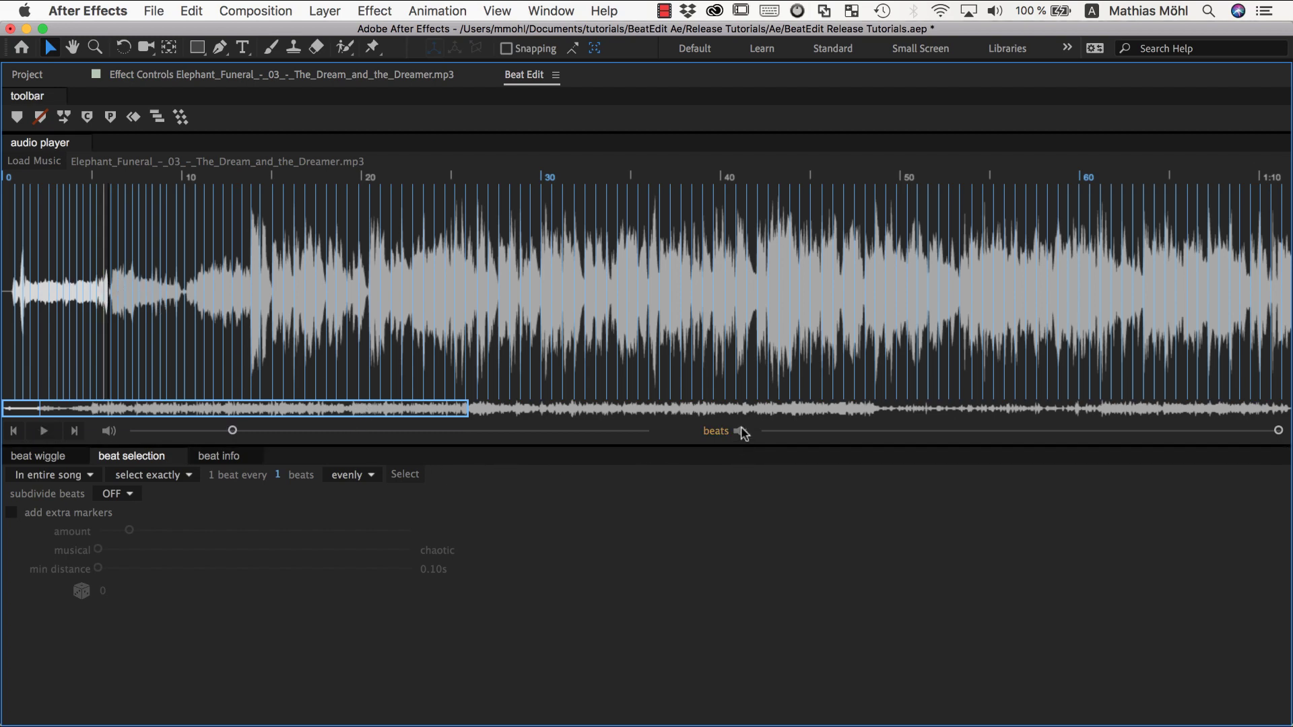
{"action": "left_click", "coordinate": [7, 260]}
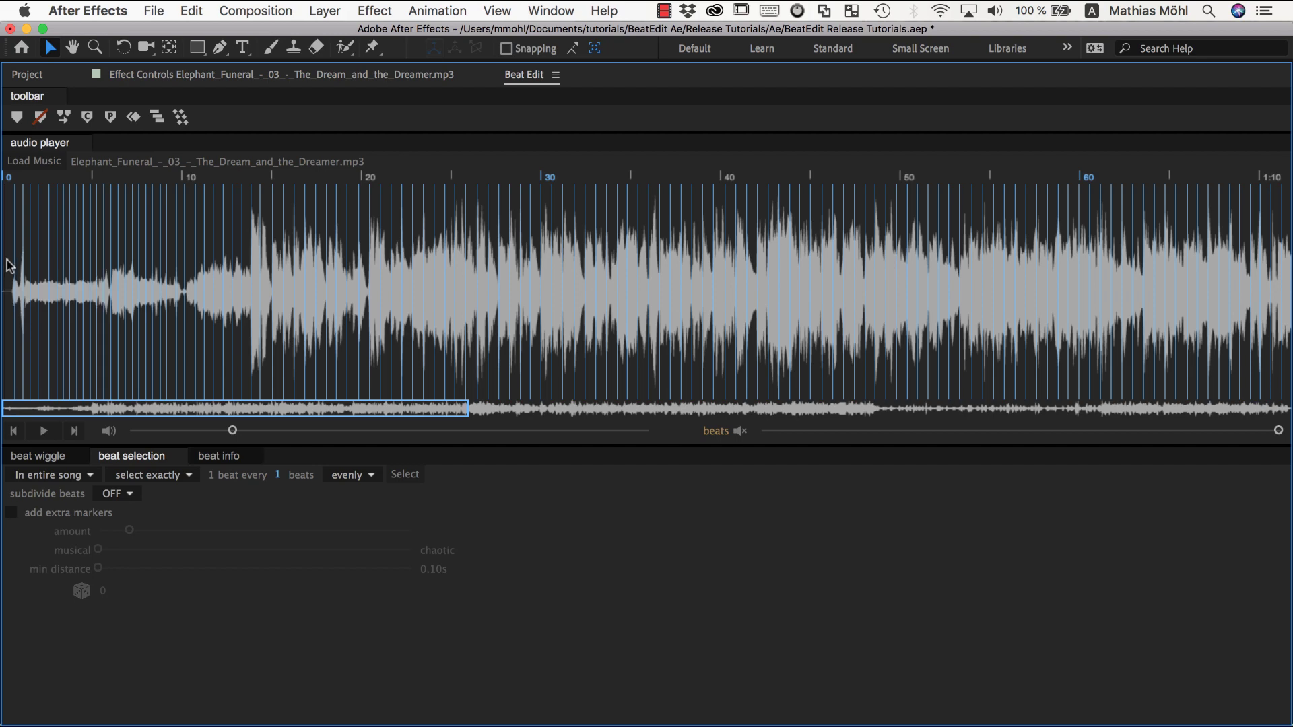
{"action": "left_click", "coordinate": [44, 430]}
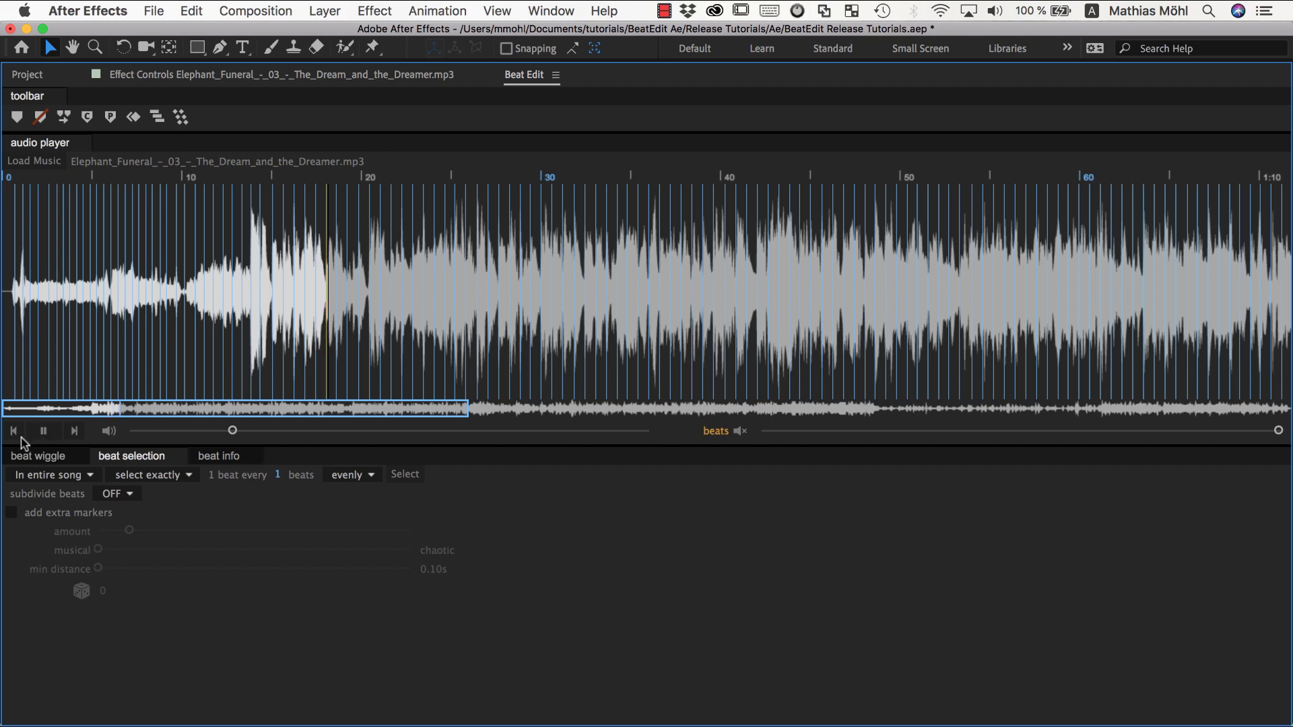
Replay the intro build-up from about 12 seconds, then stop playback.
{"action": "left_click", "coordinate": [43, 432]}
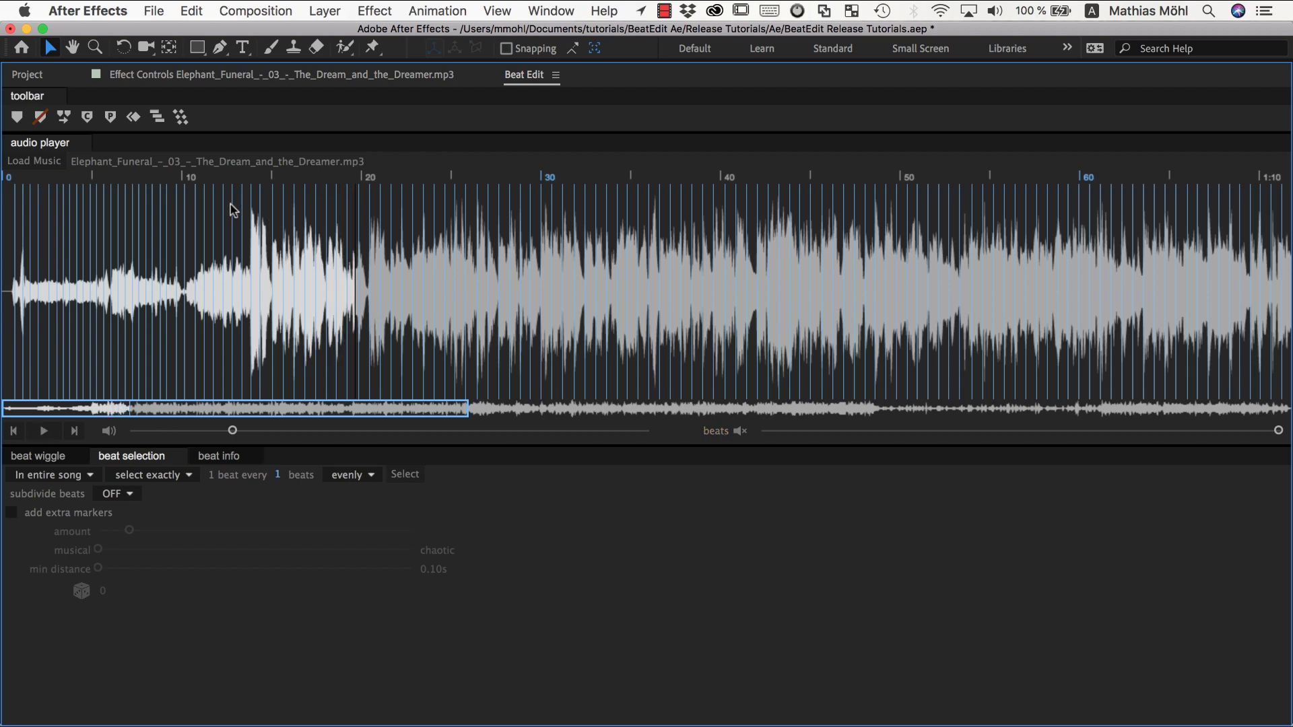
{"action": "left_click", "coordinate": [225, 263]}
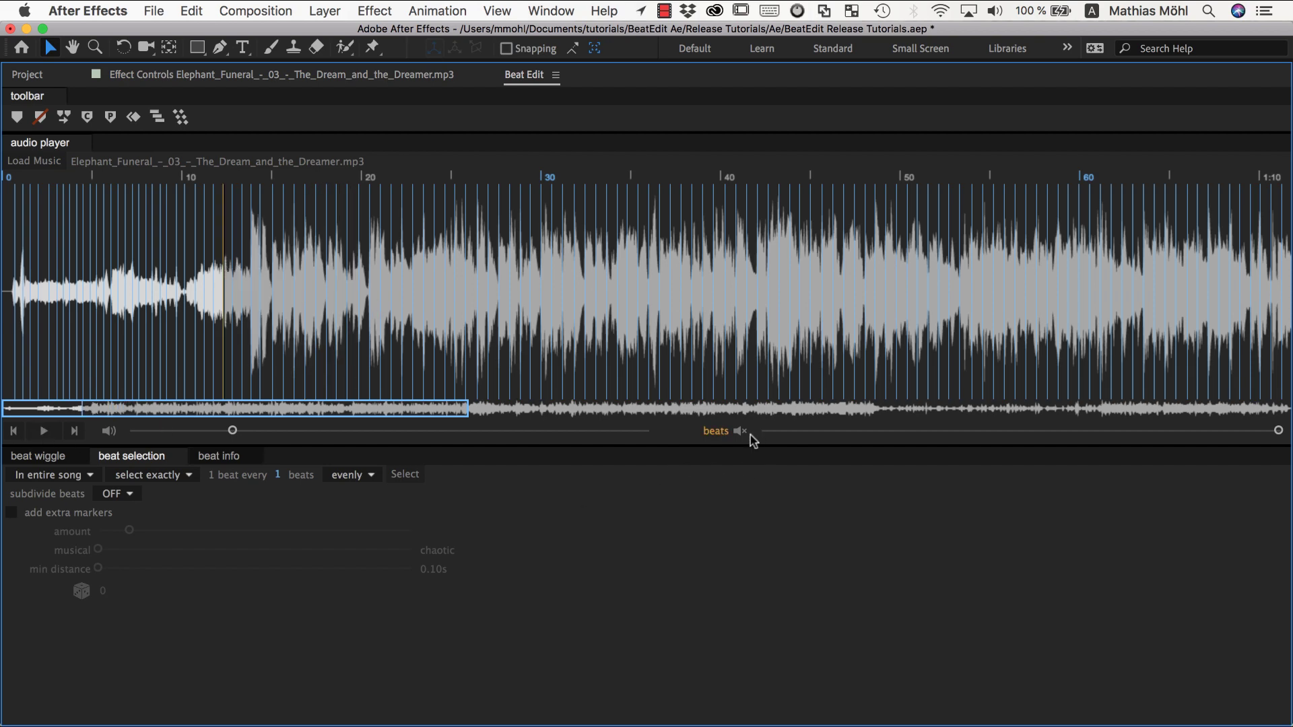
{"action": "left_click", "coordinate": [44, 431]}
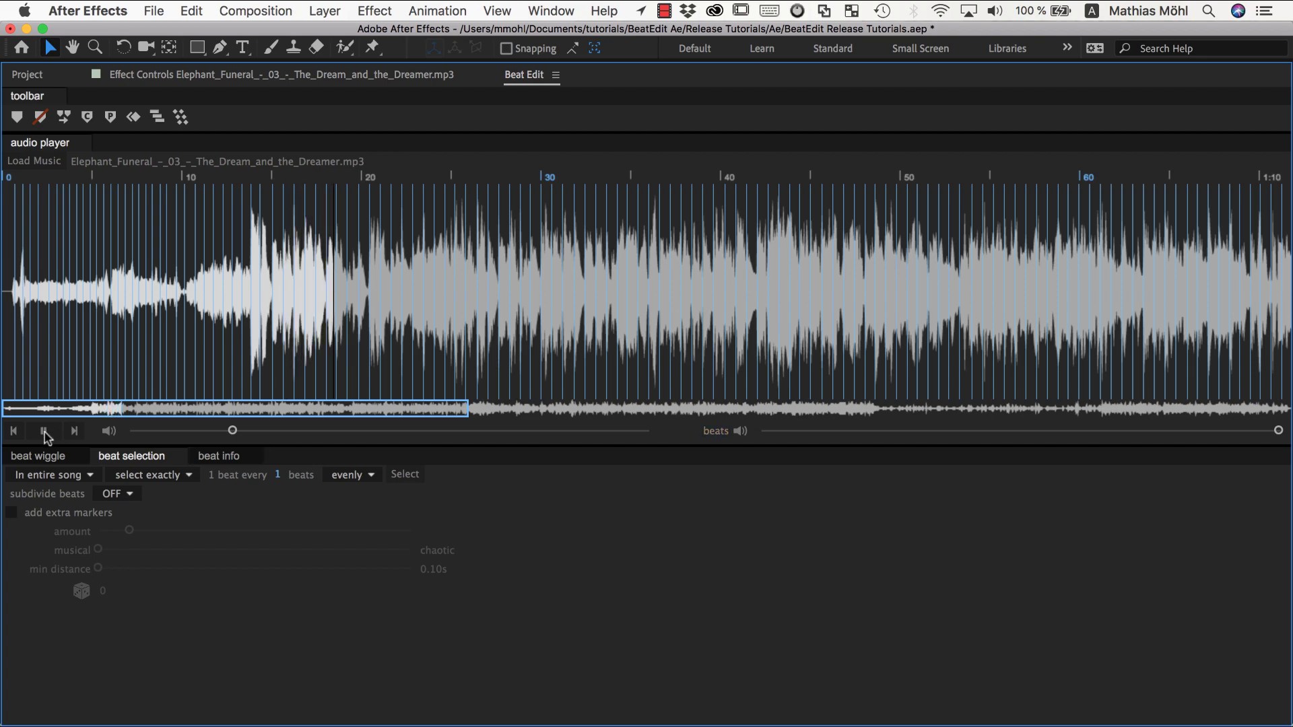
{"action": "left_click", "coordinate": [45, 432]}
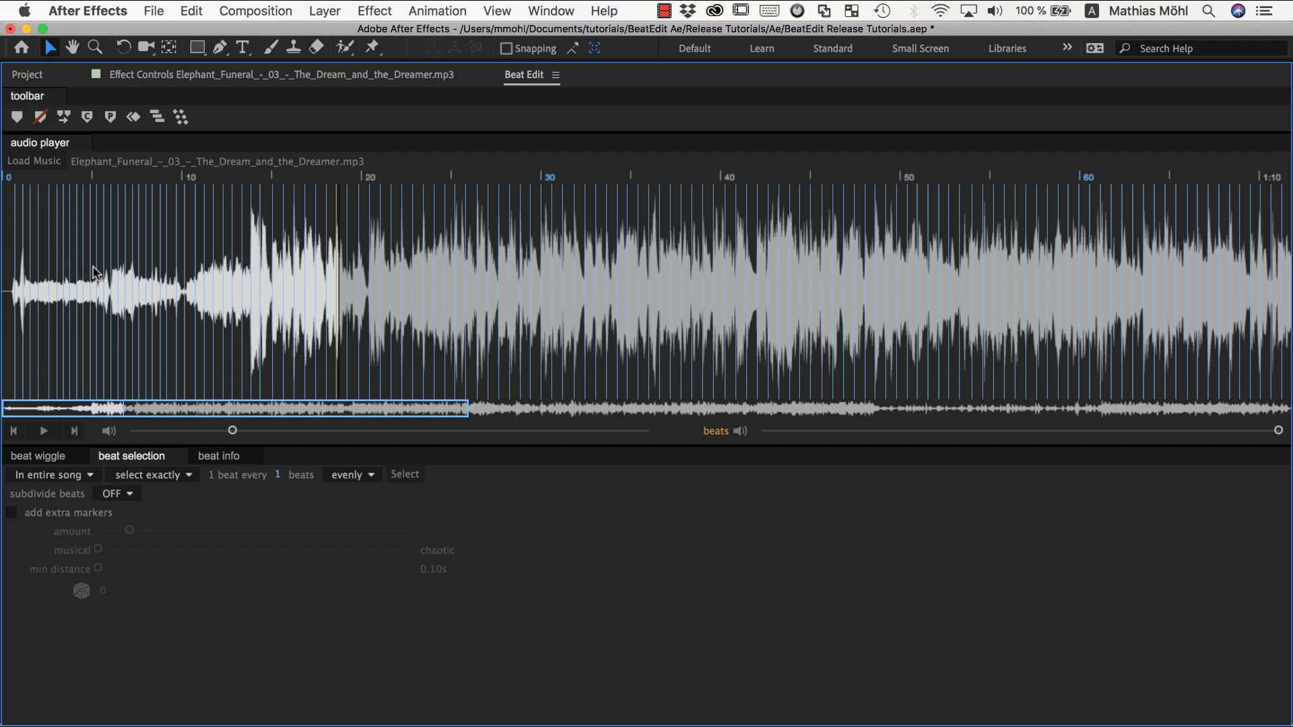
Highlight the intro from 0 to about 14 seconds and remove its beats from the selection.
{"action": "mouse_move", "coordinate": [271, 269]}
{"action": "left_mouse_down"}
{"action": "mouse_move", "coordinate": [3, 271]}
{"action": "mouse_move", "coordinate": [164, 236]}
{"action": "mouse_move", "coordinate": [10, 247]}
{"action": "left_mouse_up"}
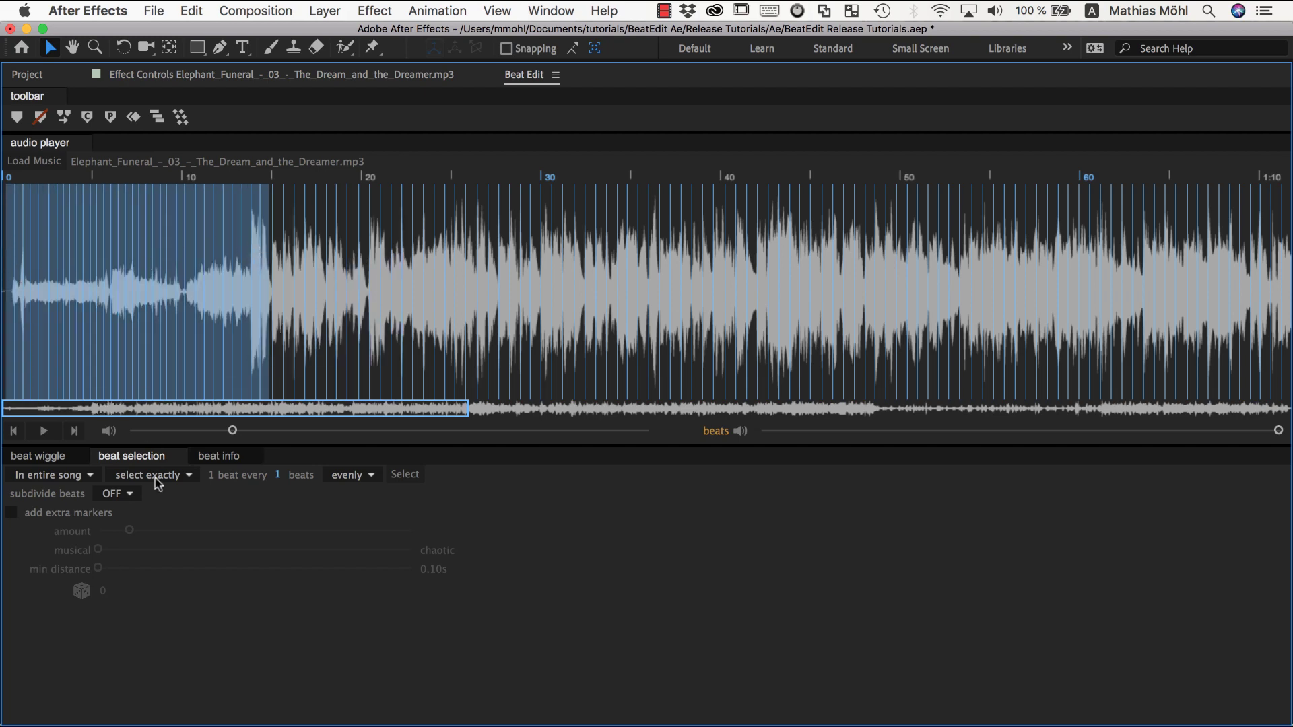
{"action": "left_click", "coordinate": [77, 477]}
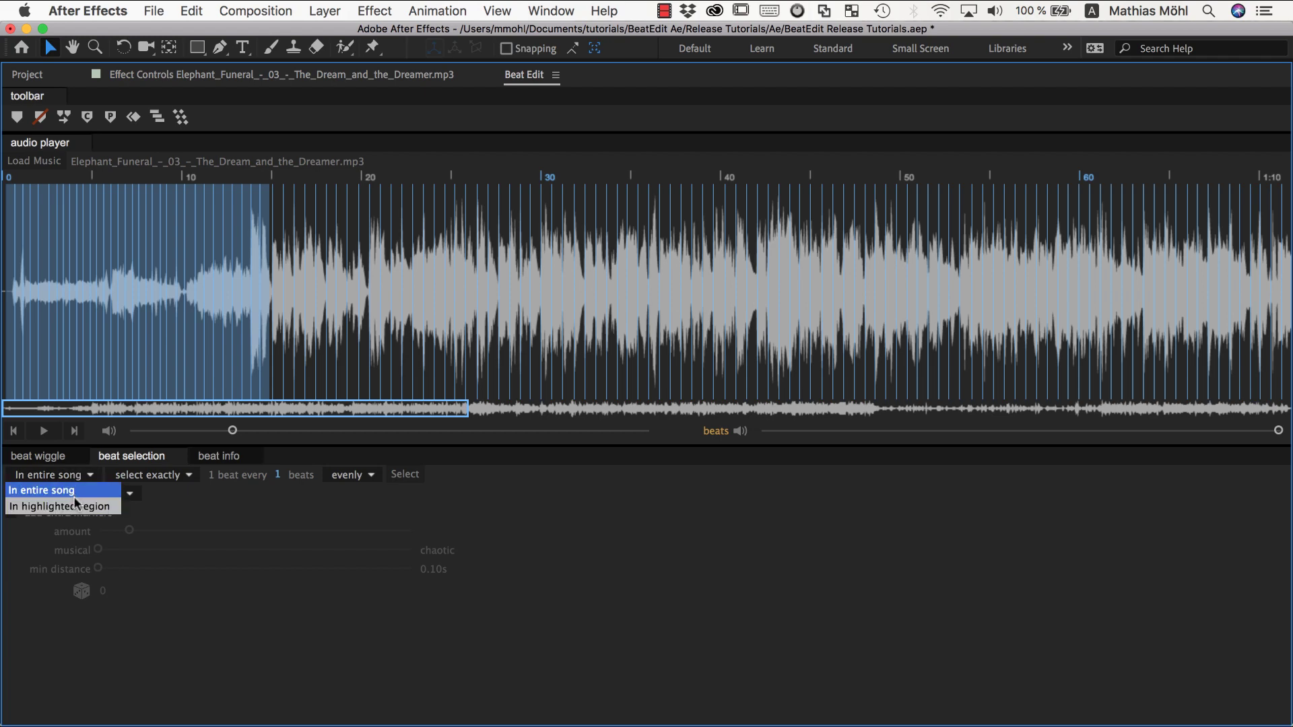
{"action": "left_click", "coordinate": [75, 506]}
{"action": "left_click", "coordinate": [179, 475]}
{"action": "left_click", "coordinate": [177, 523]}
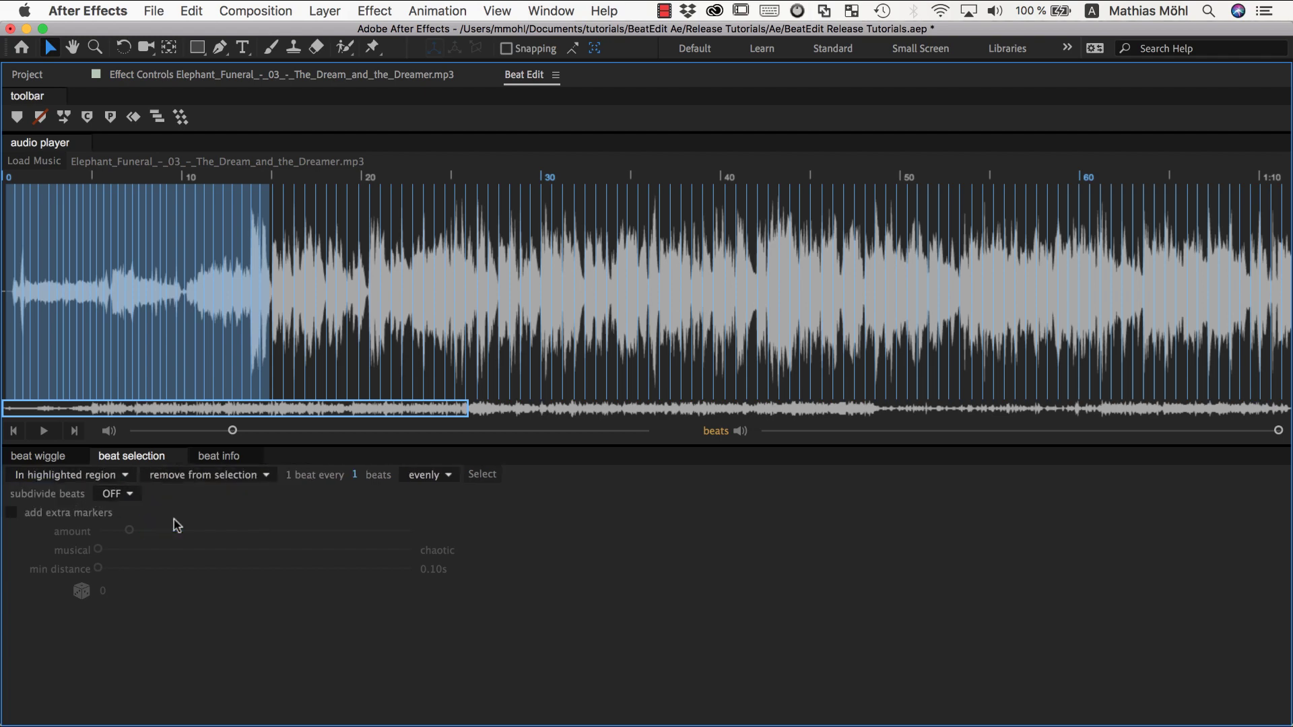
{"action": "left_click", "coordinate": [484, 476]}
Play back from about 10 seconds to confirm the intro beats are gone.
{"action": "left_click", "coordinate": [111, 274]}
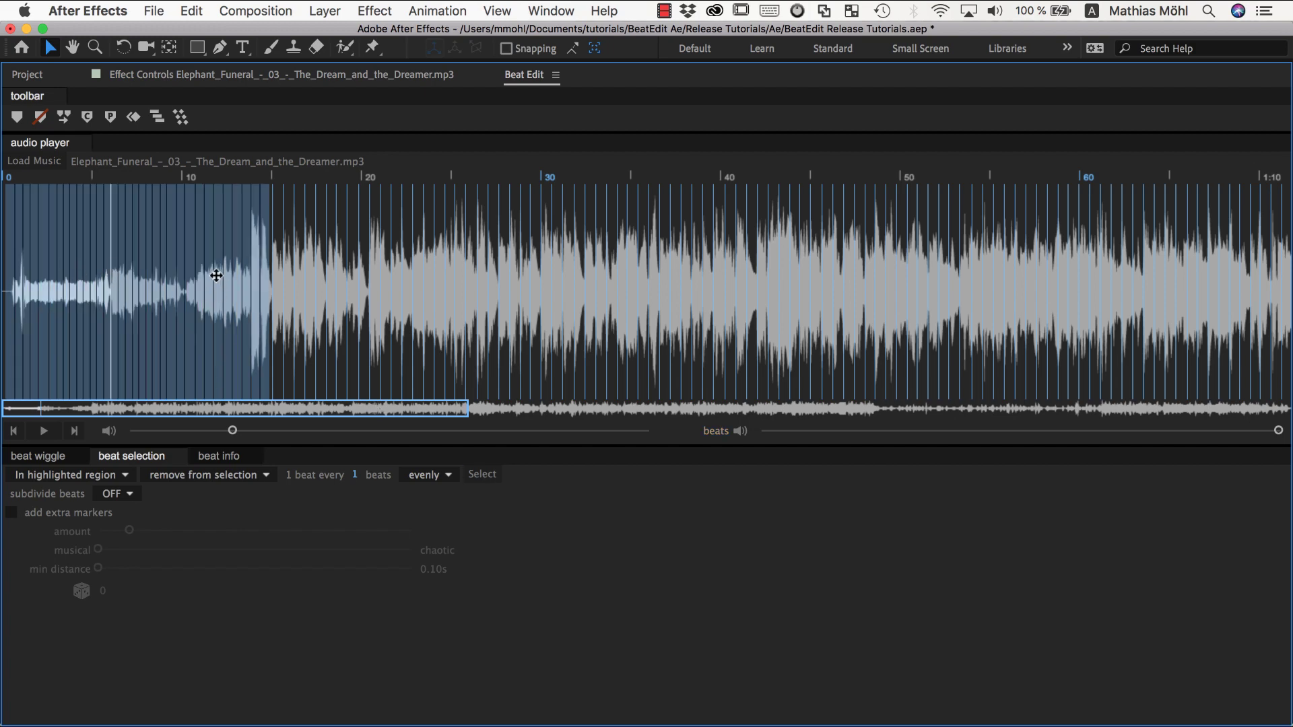
{"action": "left_click", "coordinate": [185, 282]}
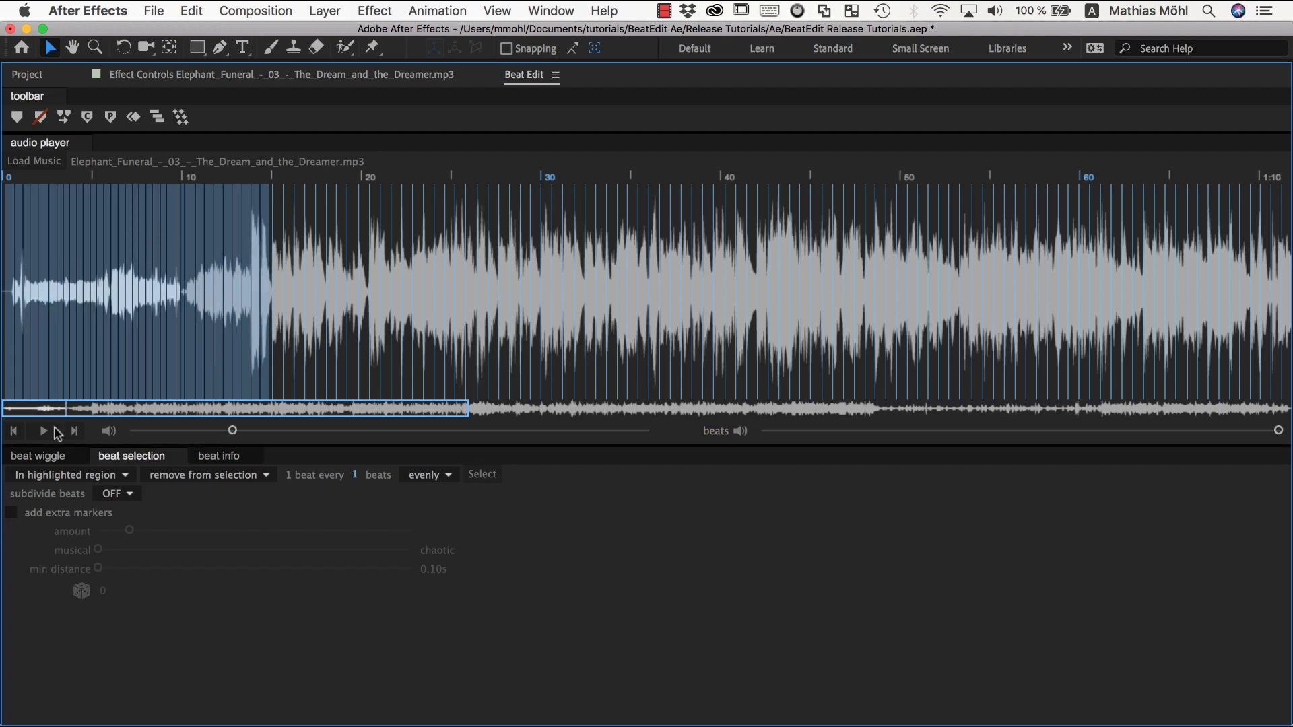
{"action": "left_click", "coordinate": [43, 430]}
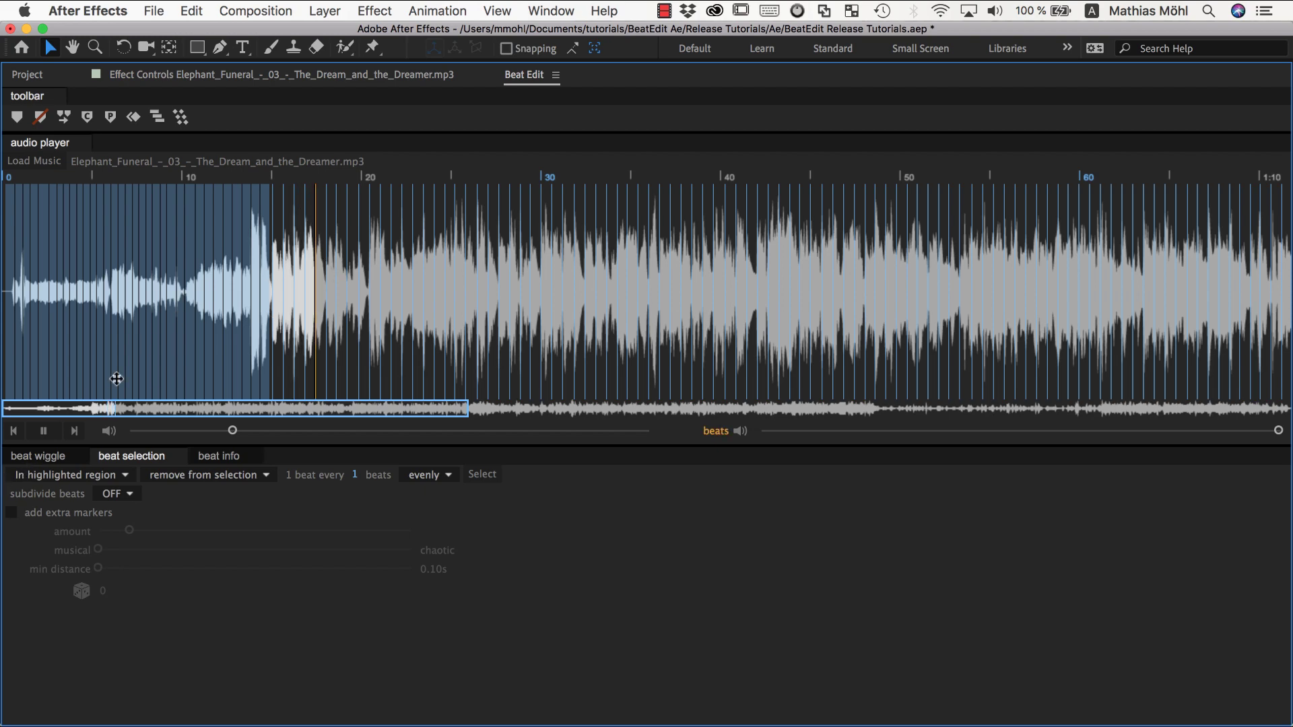
{"action": "left_click", "coordinate": [43, 433]}
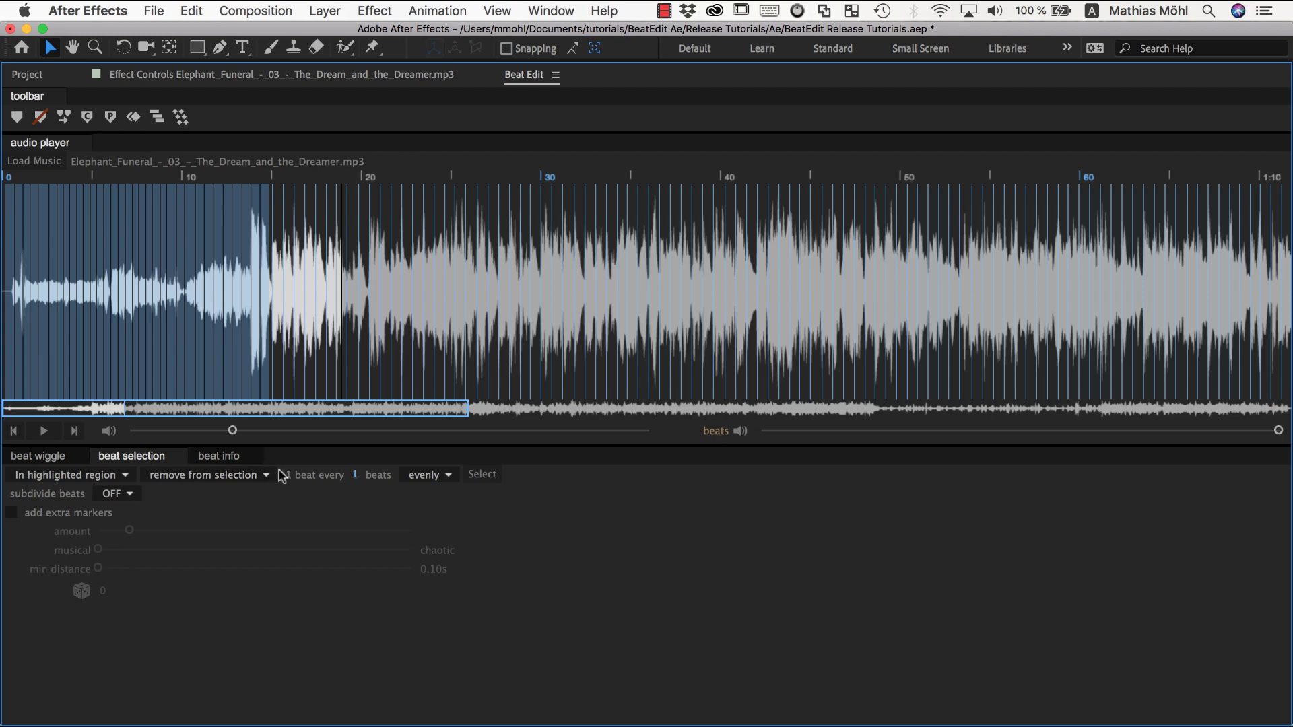
{"action": "left_click", "coordinate": [127, 497]}
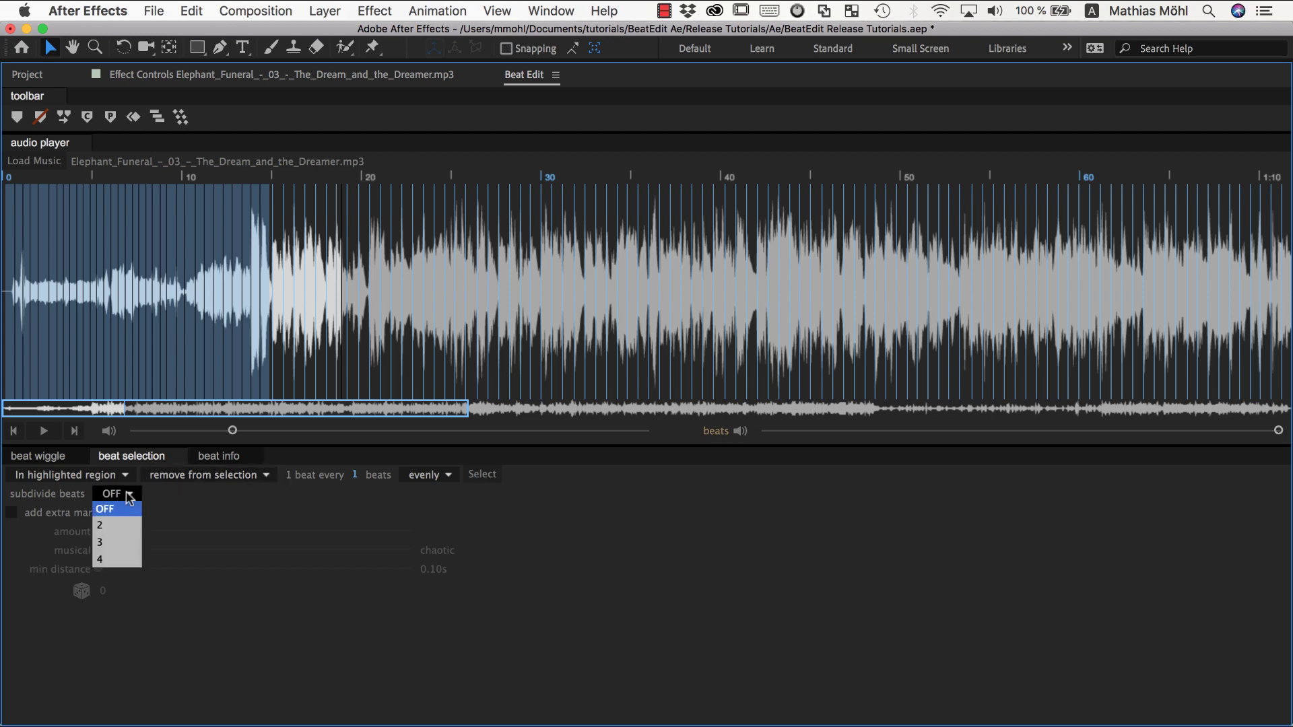
Compare subdivision 2 and OFF during playback, then settle on 4 markers per beat.
{"action": "left_click", "coordinate": [113, 526]}
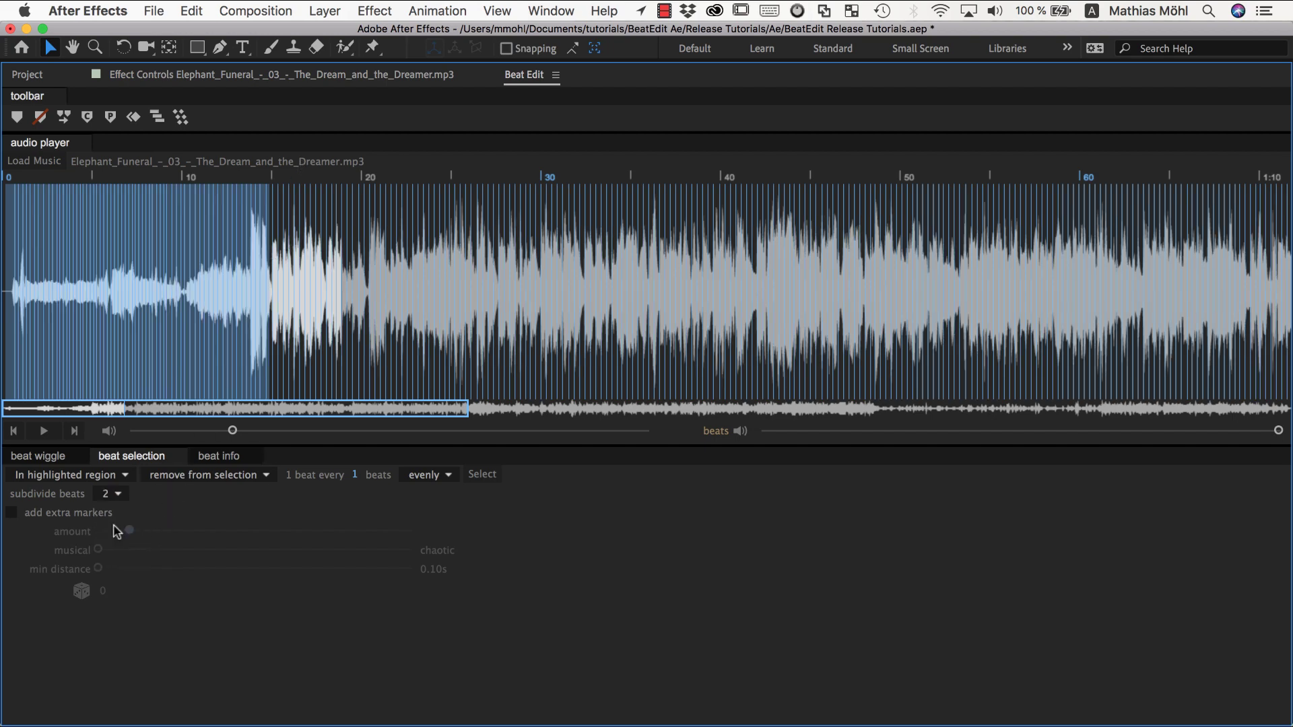
{"action": "left_click", "coordinate": [45, 431]}
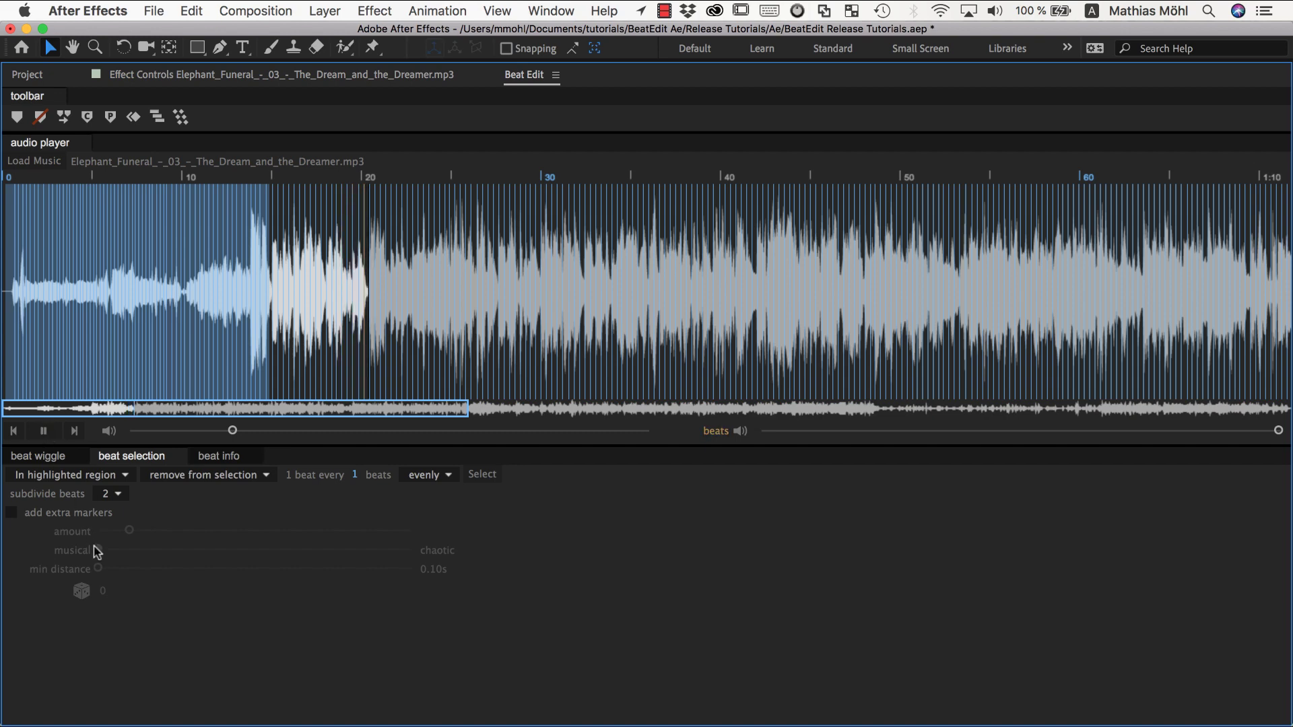
{"action": "left_click", "coordinate": [118, 496]}
{"action": "left_click", "coordinate": [118, 512]}
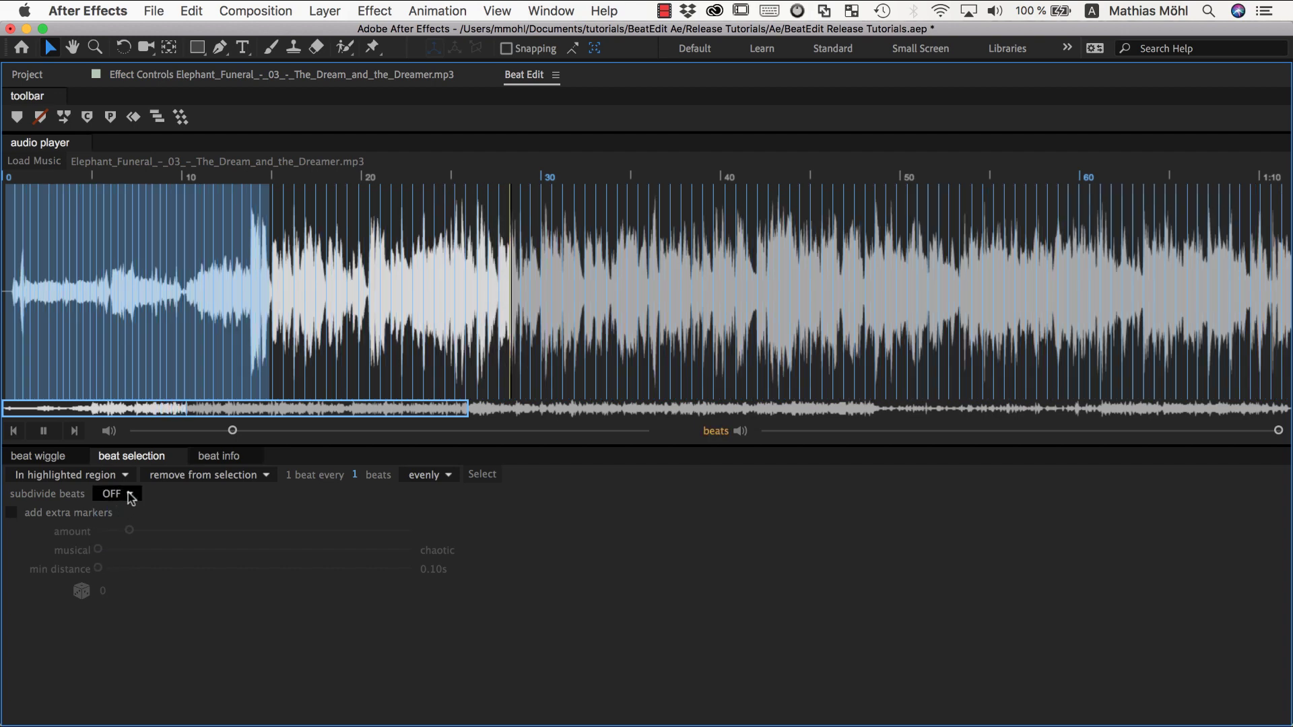
{"action": "left_click", "coordinate": [125, 494]}
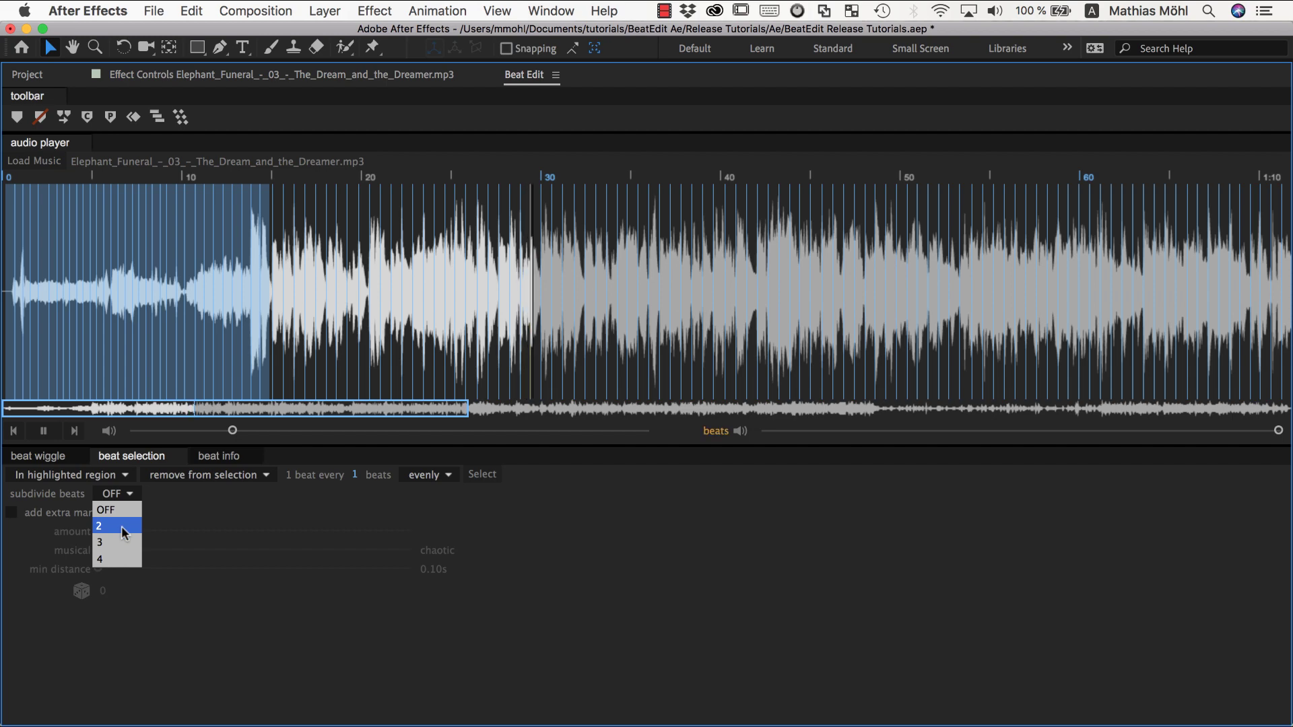
{"action": "left_click", "coordinate": [122, 525]}
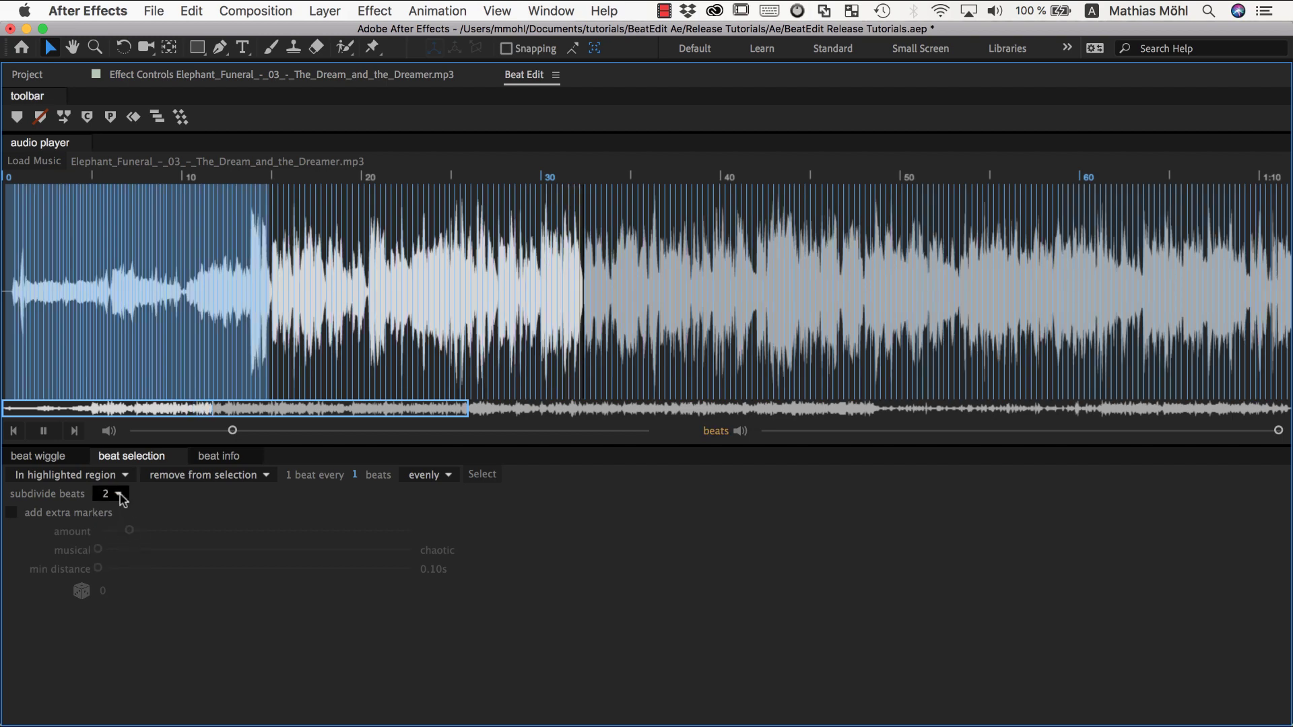
{"action": "left_click", "coordinate": [120, 494]}
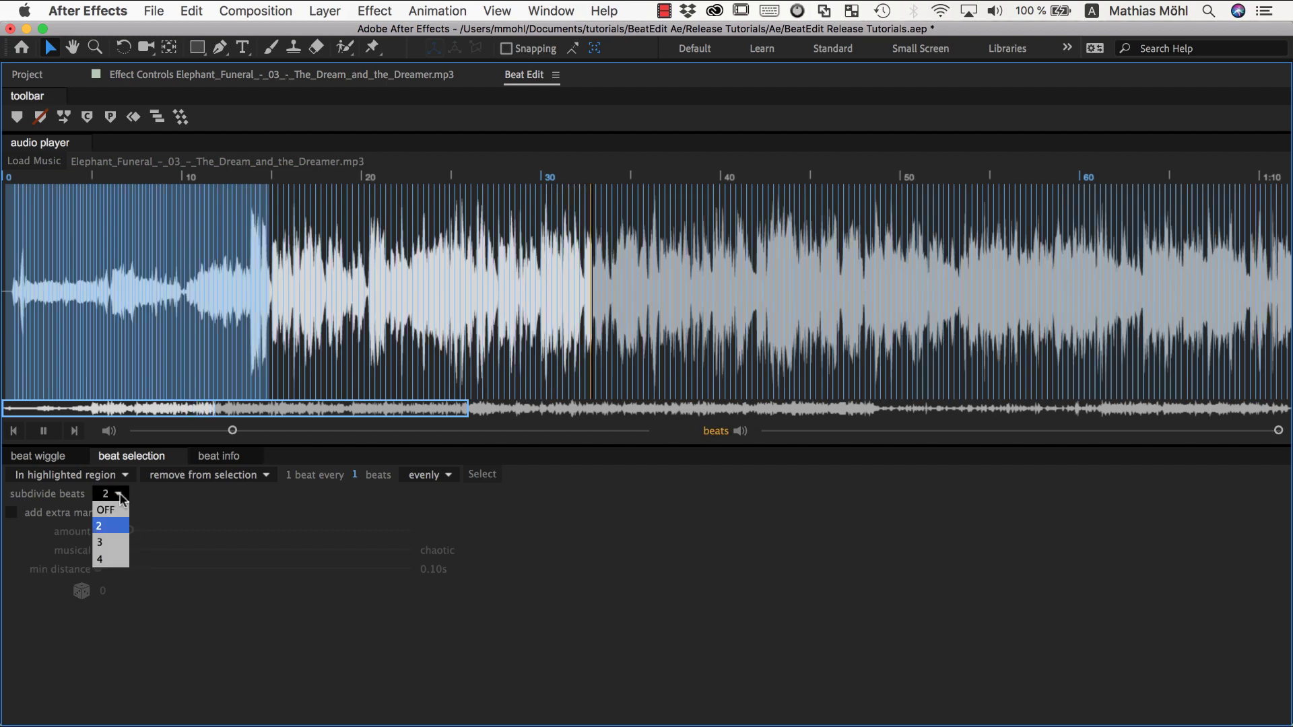
{"action": "left_click", "coordinate": [116, 562]}
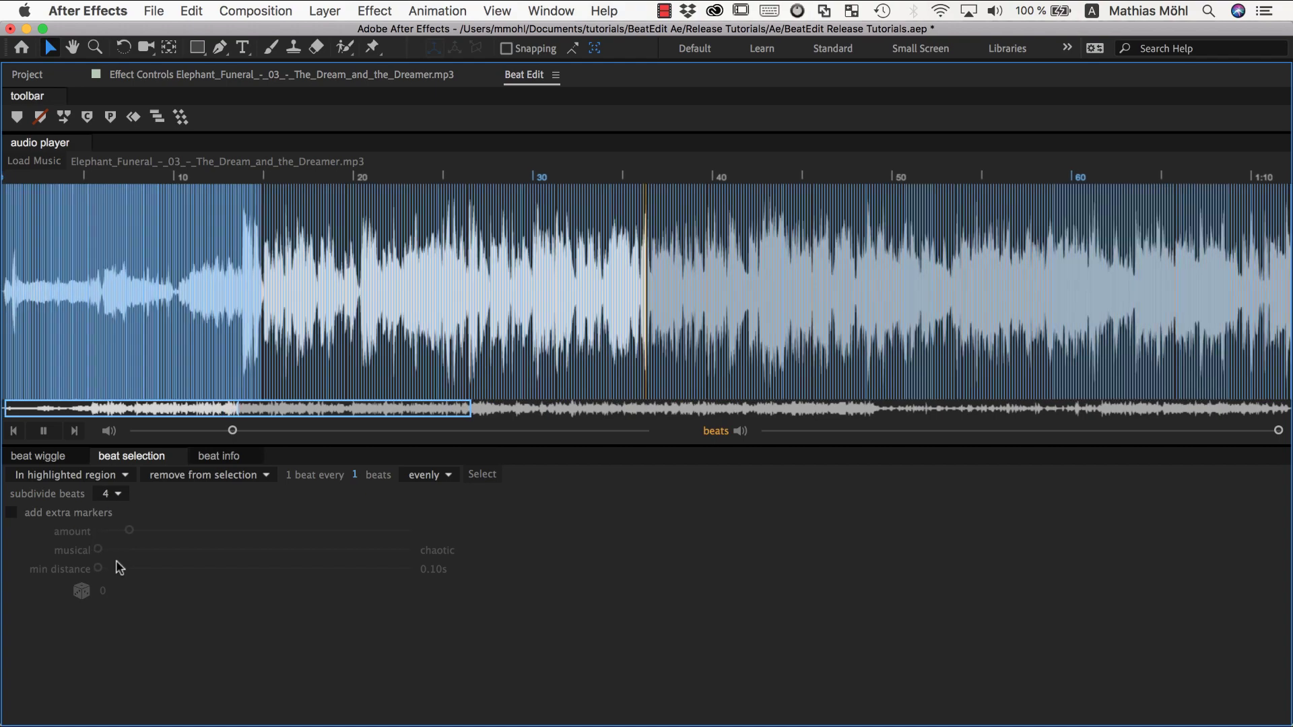
{"action": "left_click", "coordinate": [44, 432]}
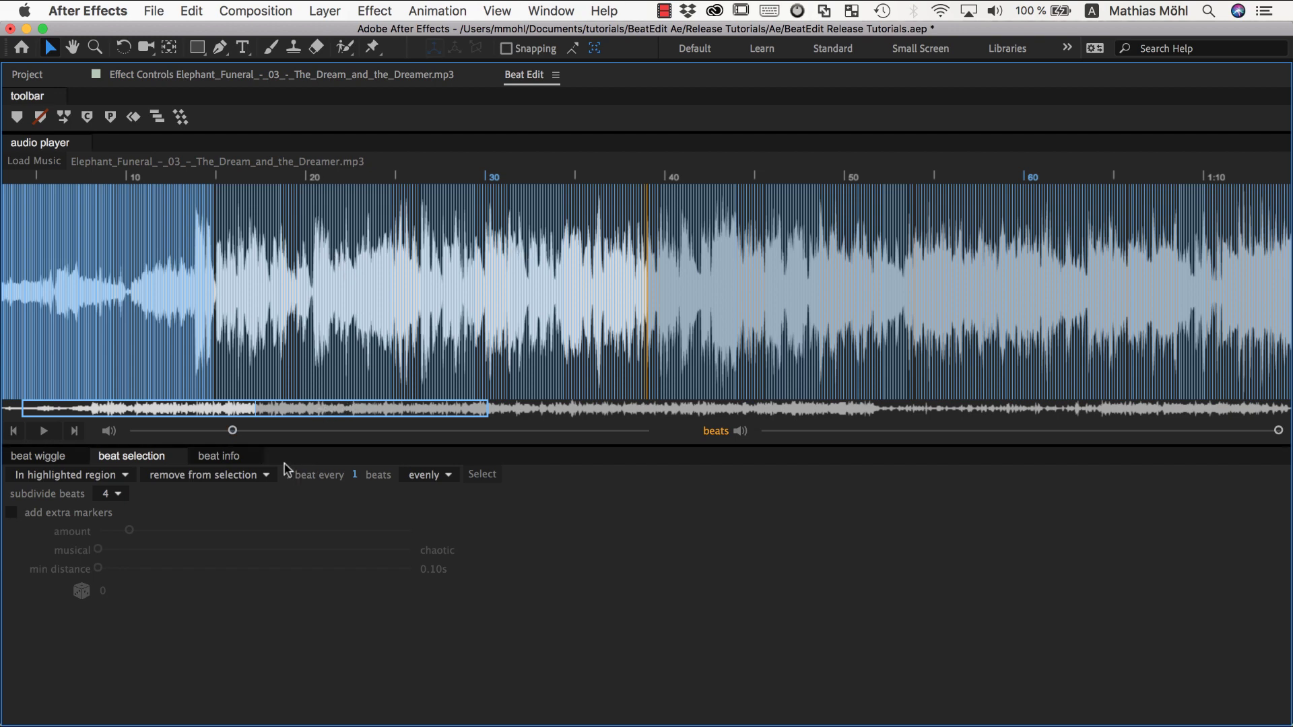
Show the beat wiggle settings and drag the divider left to widen them.
{"action": "left_click", "coordinate": [40, 458]}
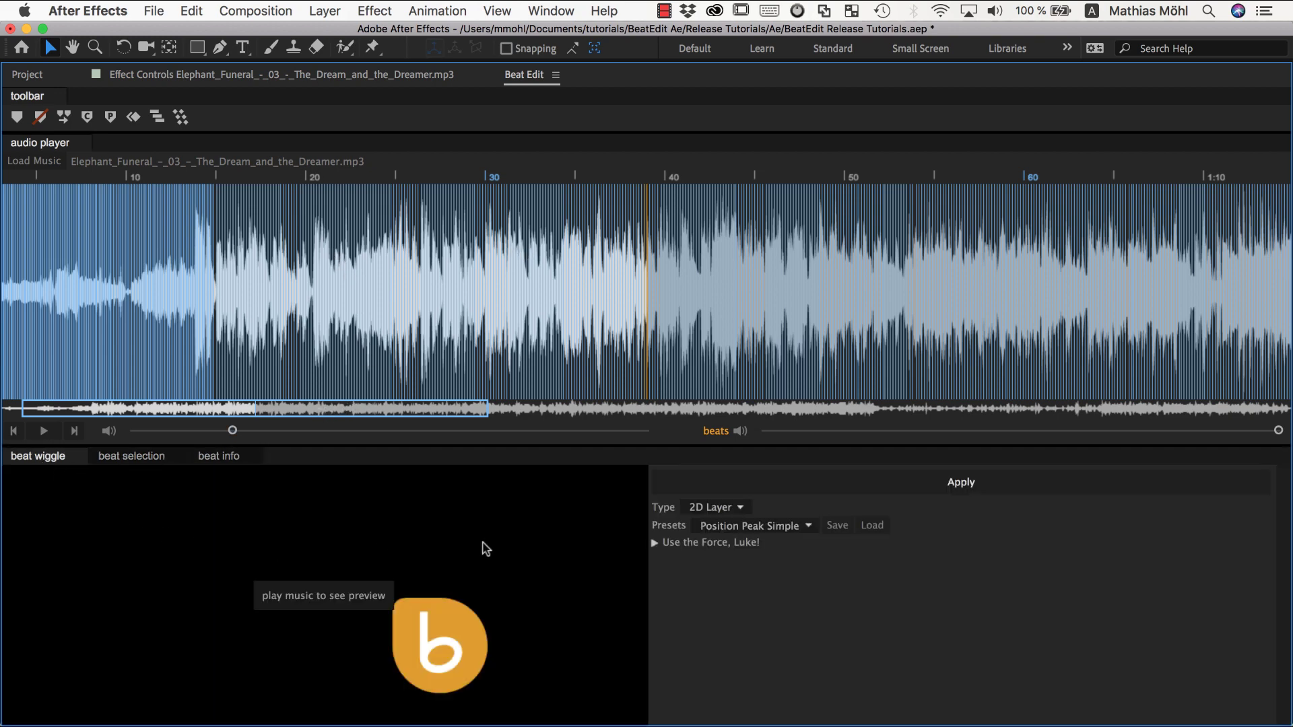
{"action": "left_click_drag", "start_coordinate": [650, 578], "coordinate": [522, 564]}
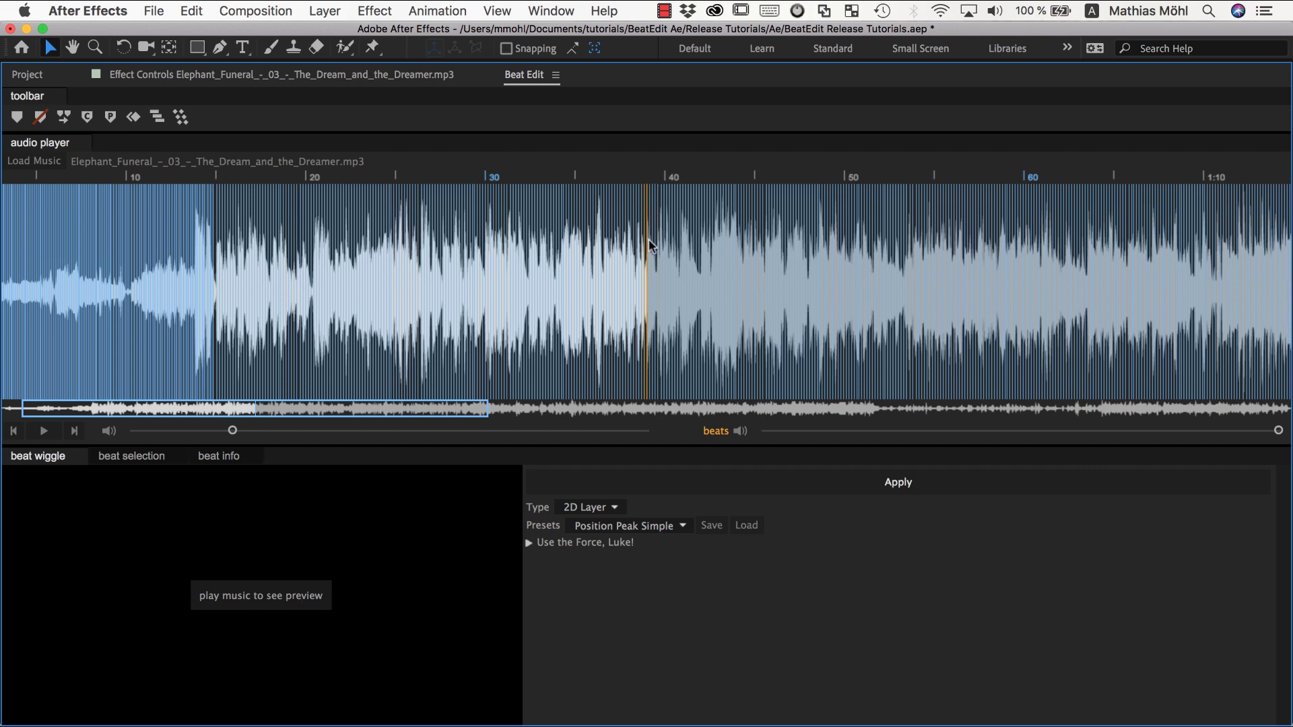
Return to beat selection and change subdivide beats from 4 to 2.
{"action": "left_click", "coordinate": [138, 459]}
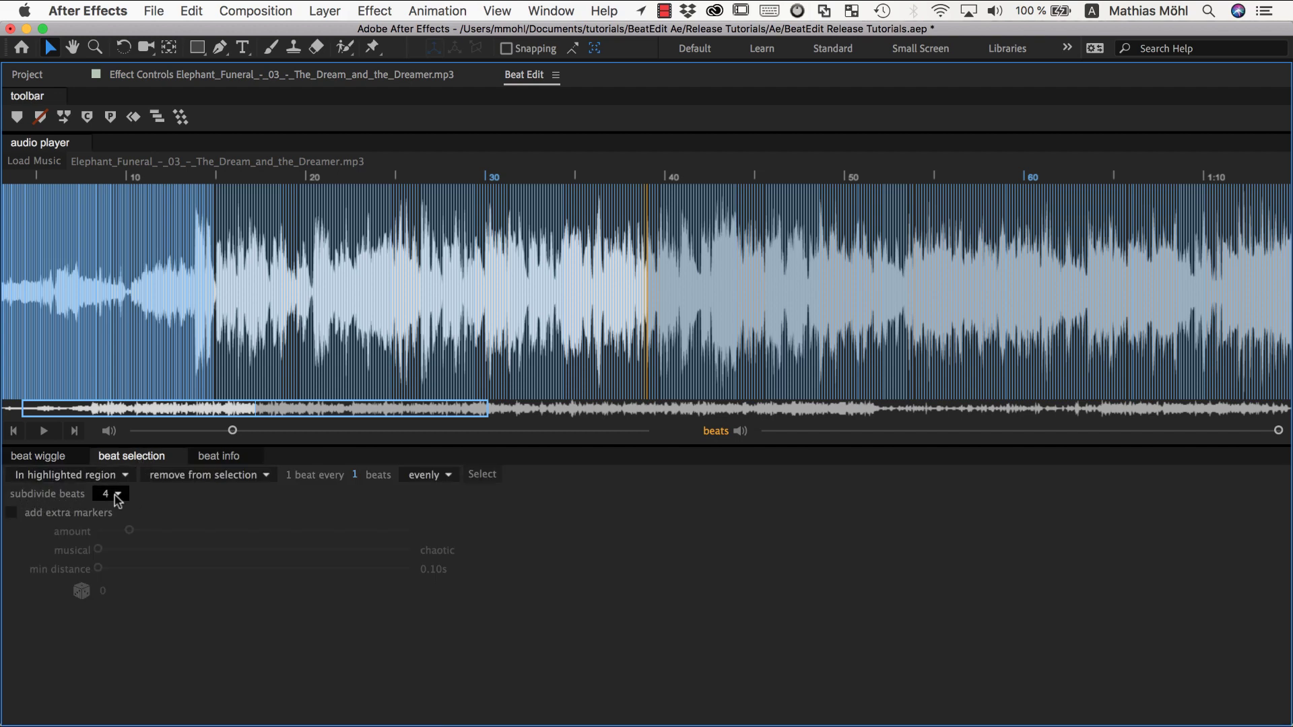
{"action": "left_click", "coordinate": [120, 495]}
{"action": "left_click", "coordinate": [115, 529]}
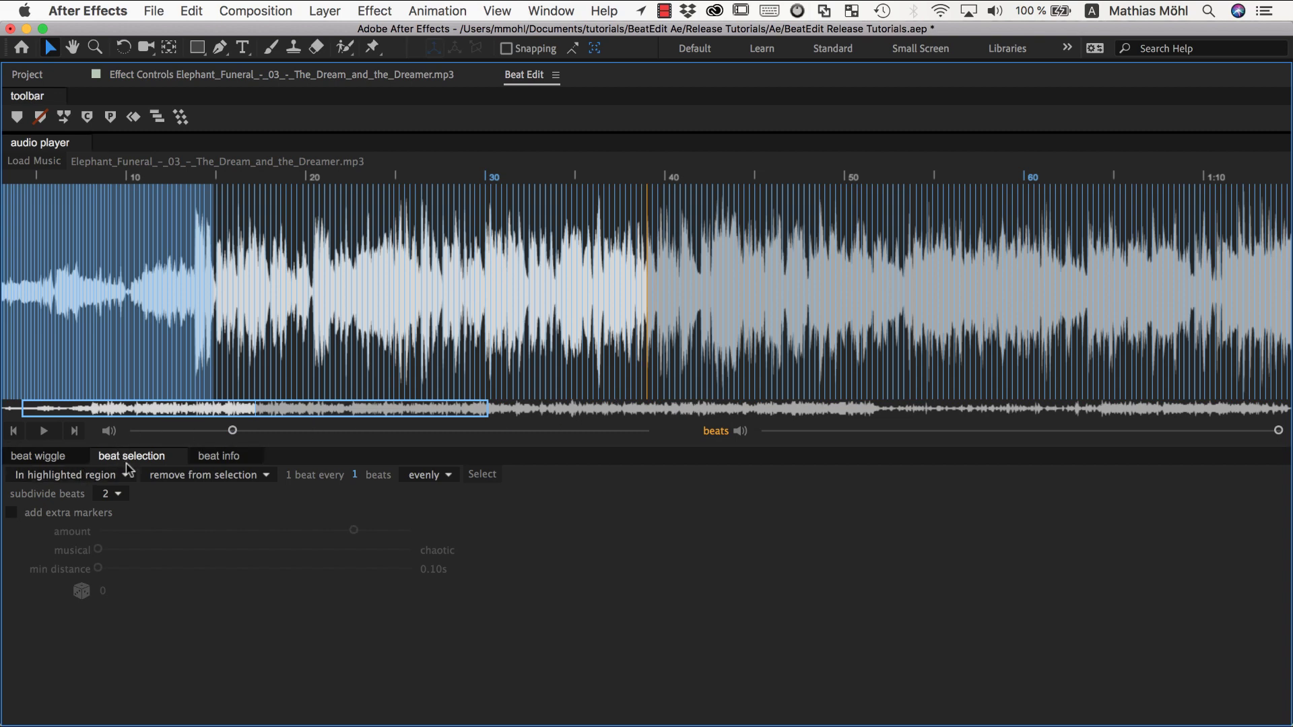
{"action": "left_click", "coordinate": [225, 460]}
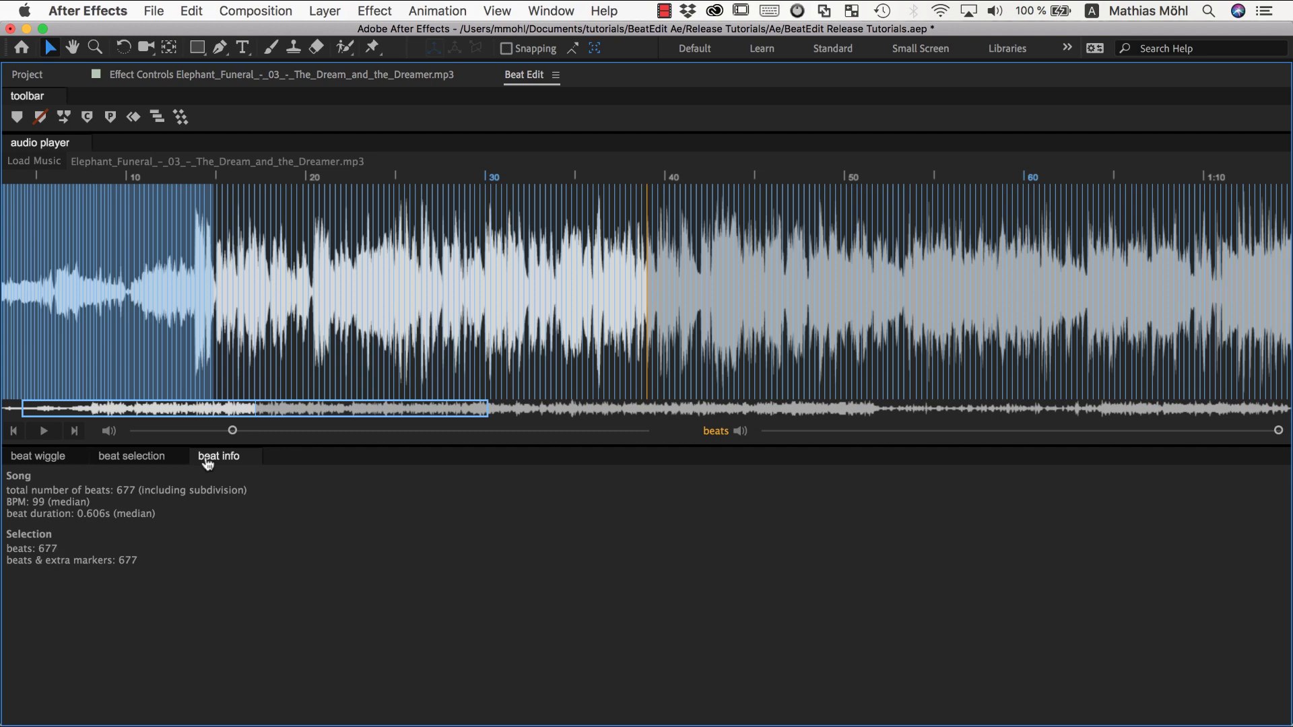
{"action": "left_click_drag", "start_coordinate": [209, 457], "coordinate": [1163, 542]}
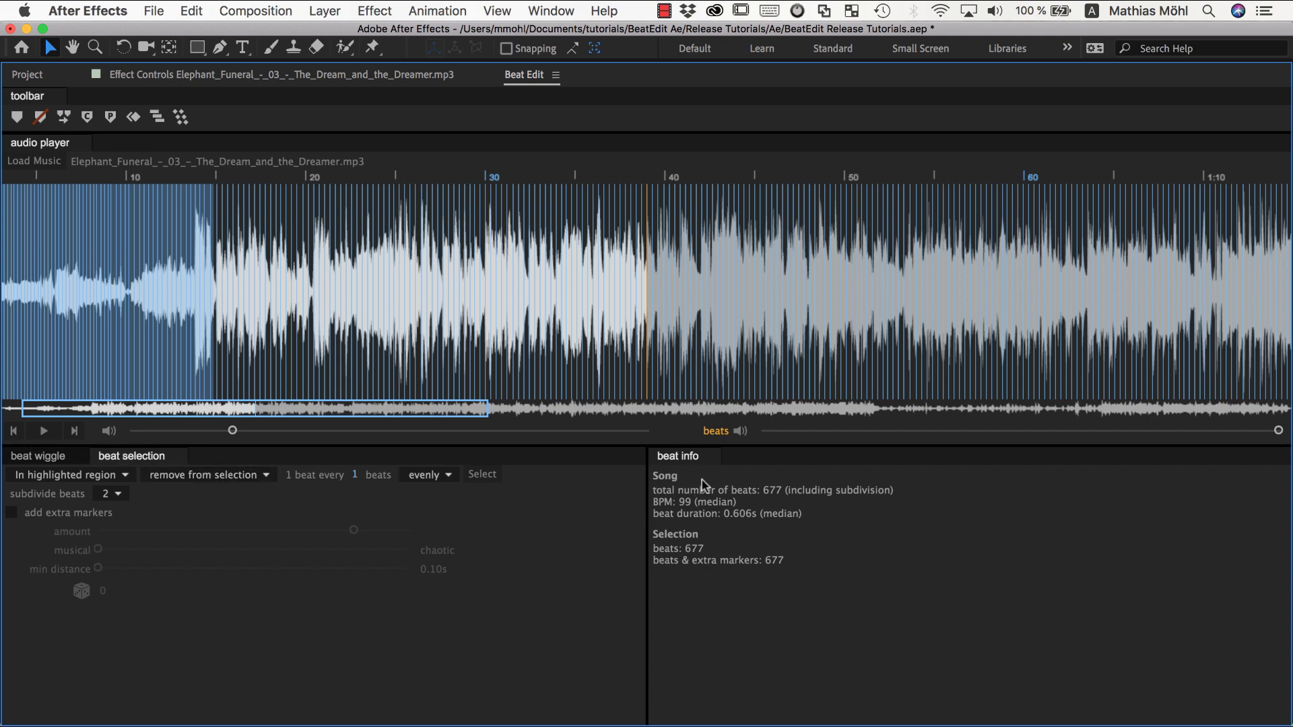
{"action": "left_click_drag", "start_coordinate": [683, 457], "coordinate": [337, 462]}
Enable 'add extra markers' under beat selection and raise the amount slider to near maximum.
{"action": "left_click", "coordinate": [159, 456]}
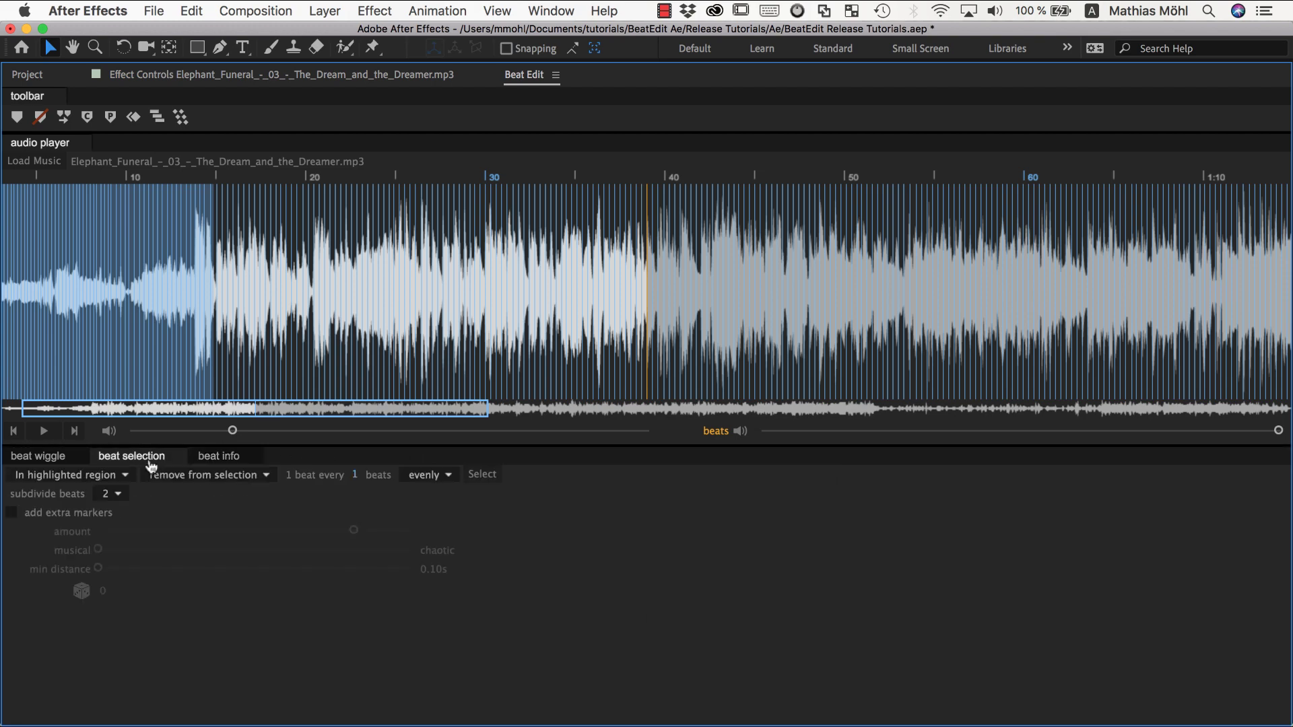
{"action": "left_click", "coordinate": [11, 512]}
{"action": "left_click_drag", "start_coordinate": [98, 531], "coordinate": [309, 535]}
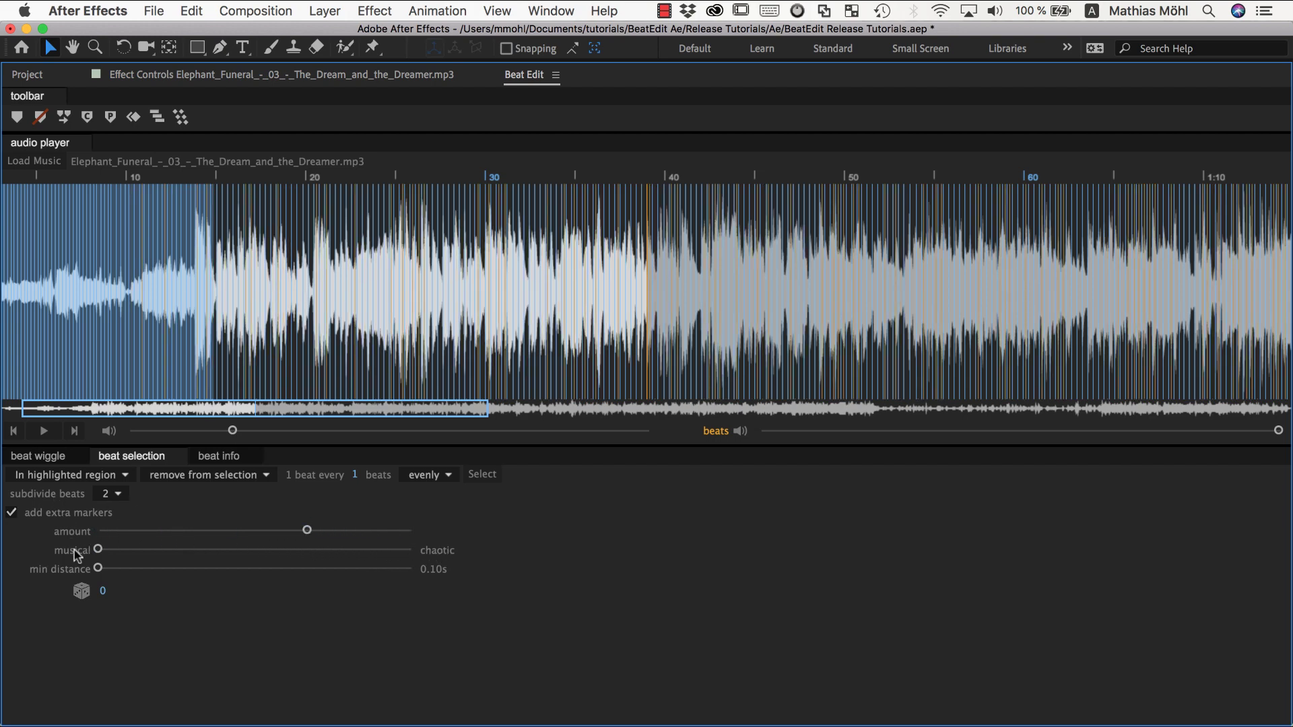